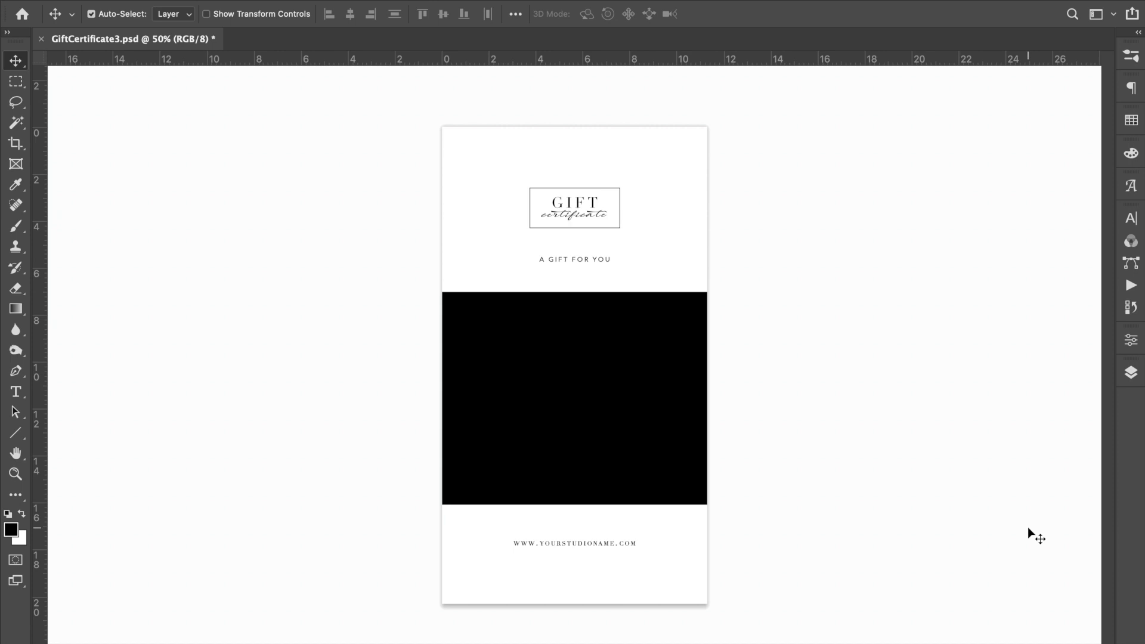
# Step: Show the layers, expand the FRONT PAGE and PHOTO PLACEMENT groups, and select the CLIPPING MASK layer
pyautogui.click(1028, 529)
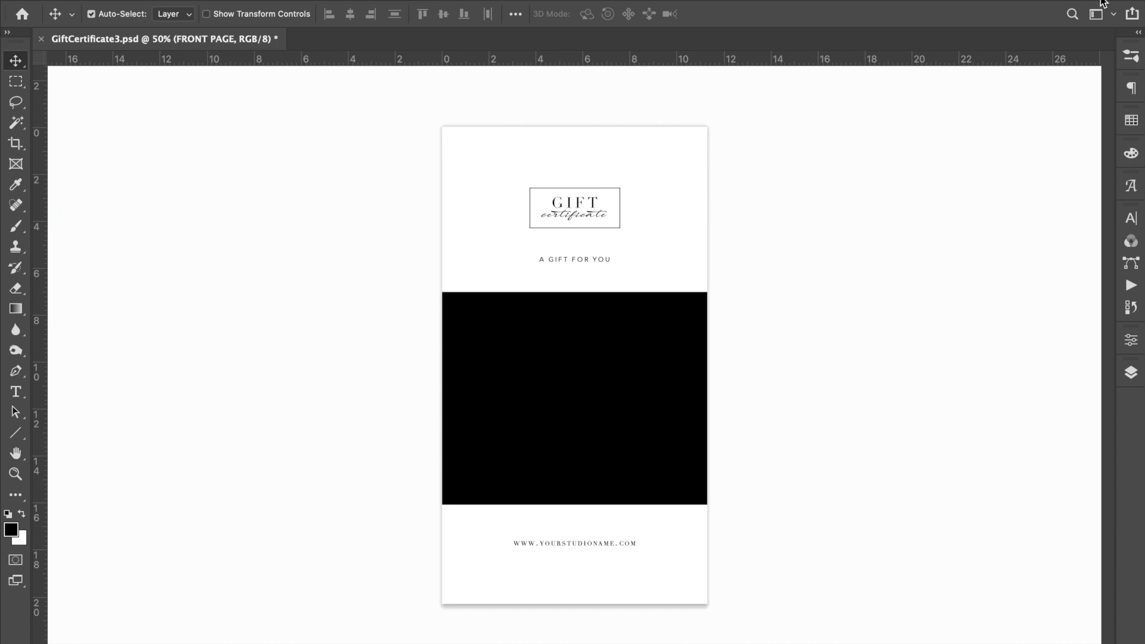
pyautogui.click(1132, 374)
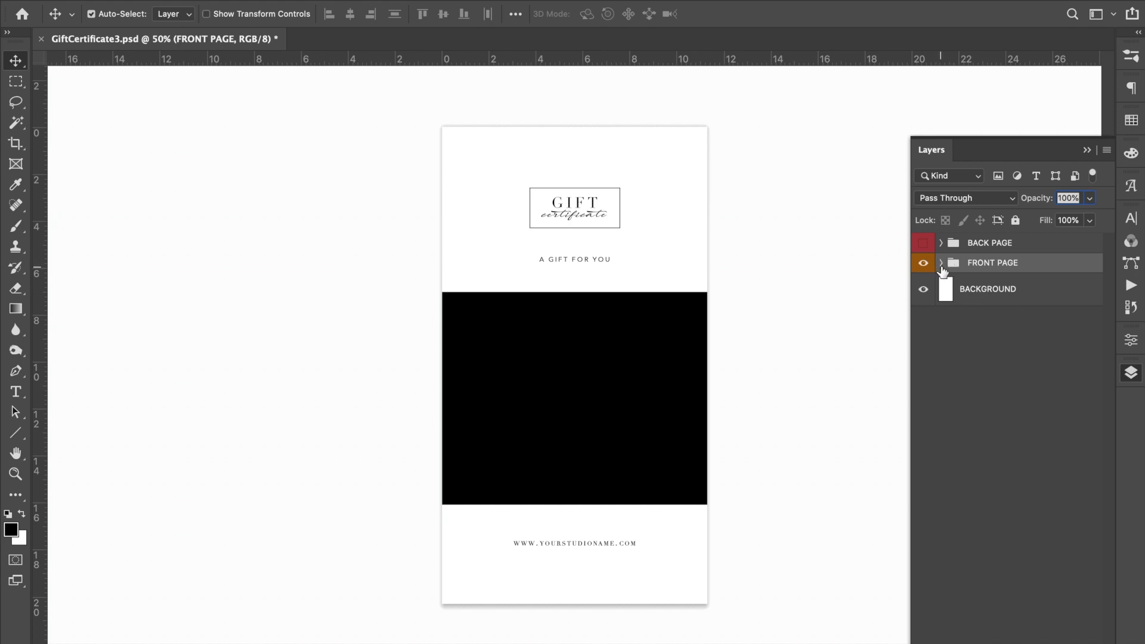
pyautogui.click(940, 263)
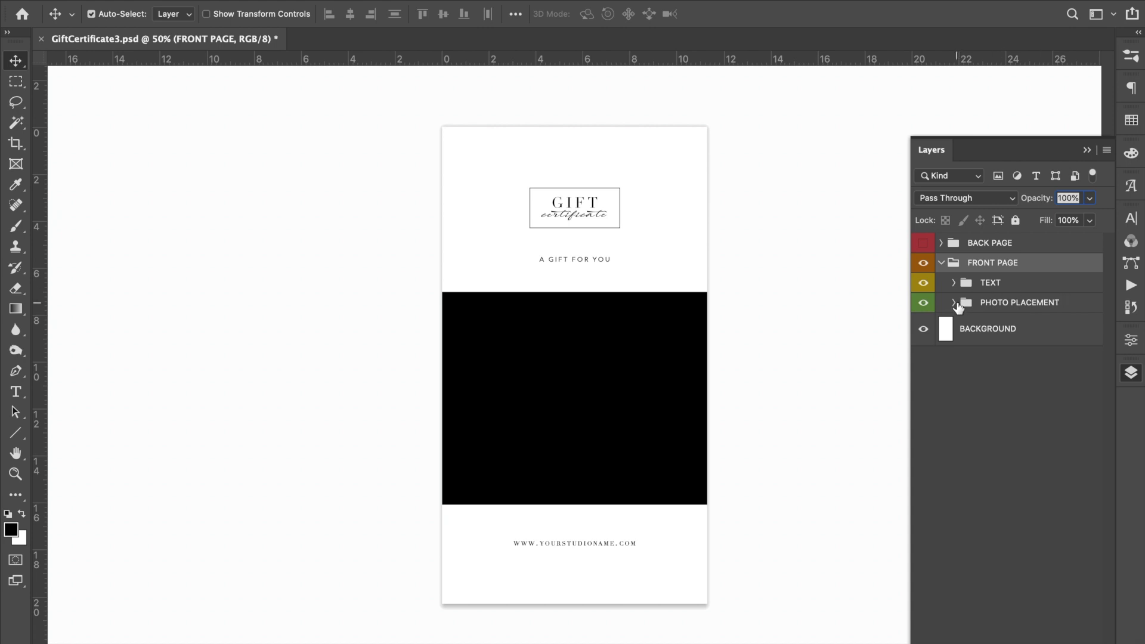
pyautogui.click(1018, 305)
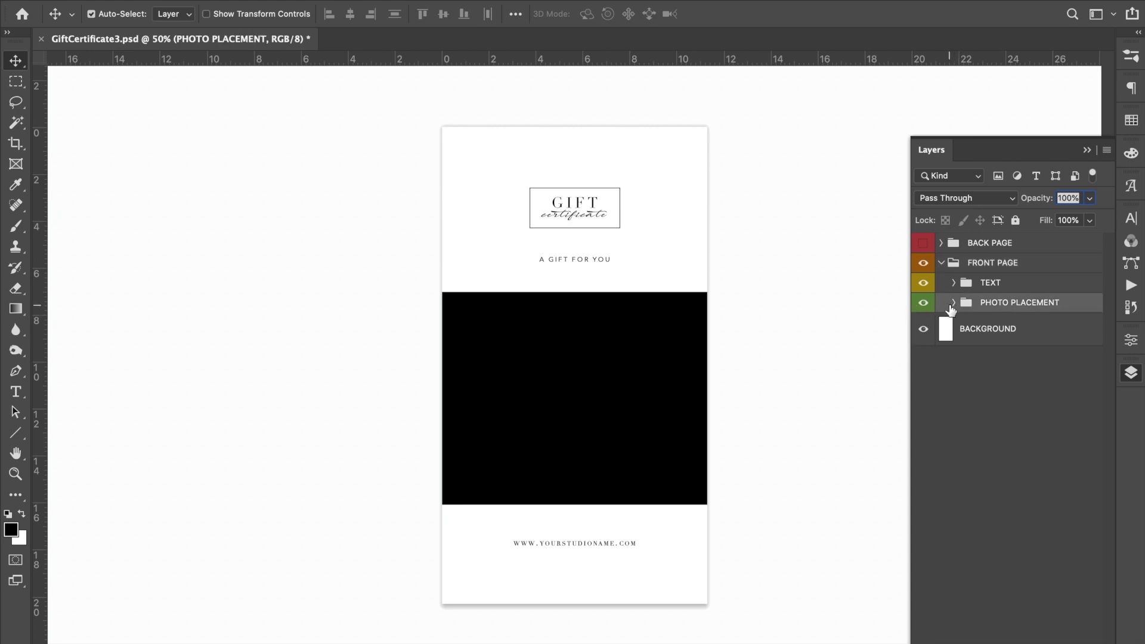
pyautogui.click(953, 302)
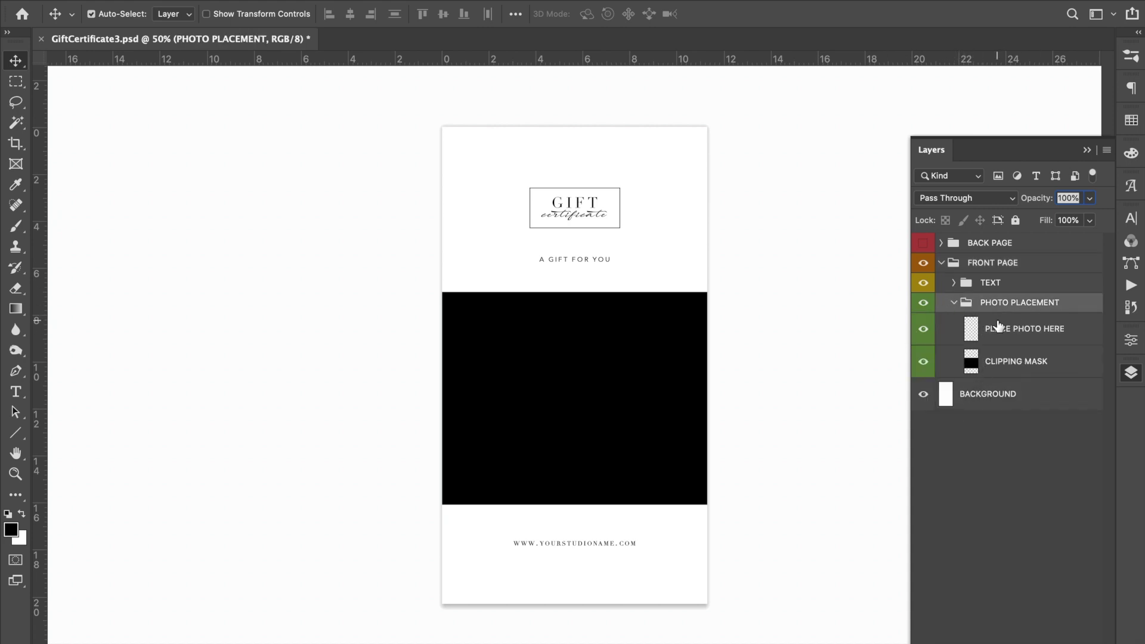
pyautogui.click(1006, 370)
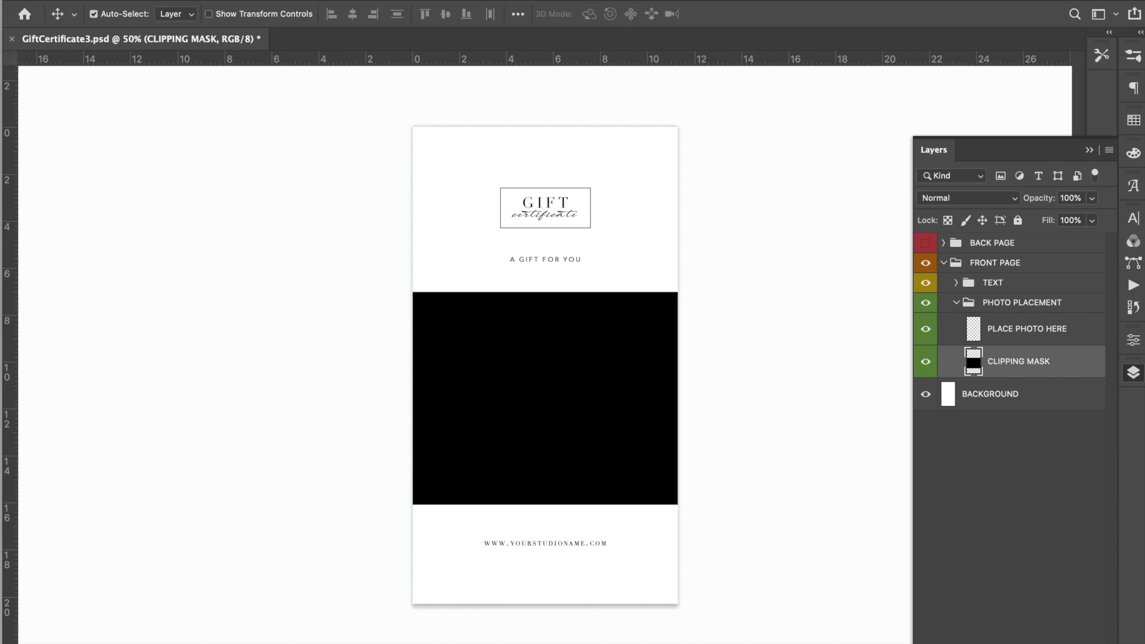
# Step: Place the HK45yHdxqaw photo of the girl on a stool as an embedded image from the PHOTO INSERTS > ChildrensPHOTOS folder
pyautogui.click(128, 0)
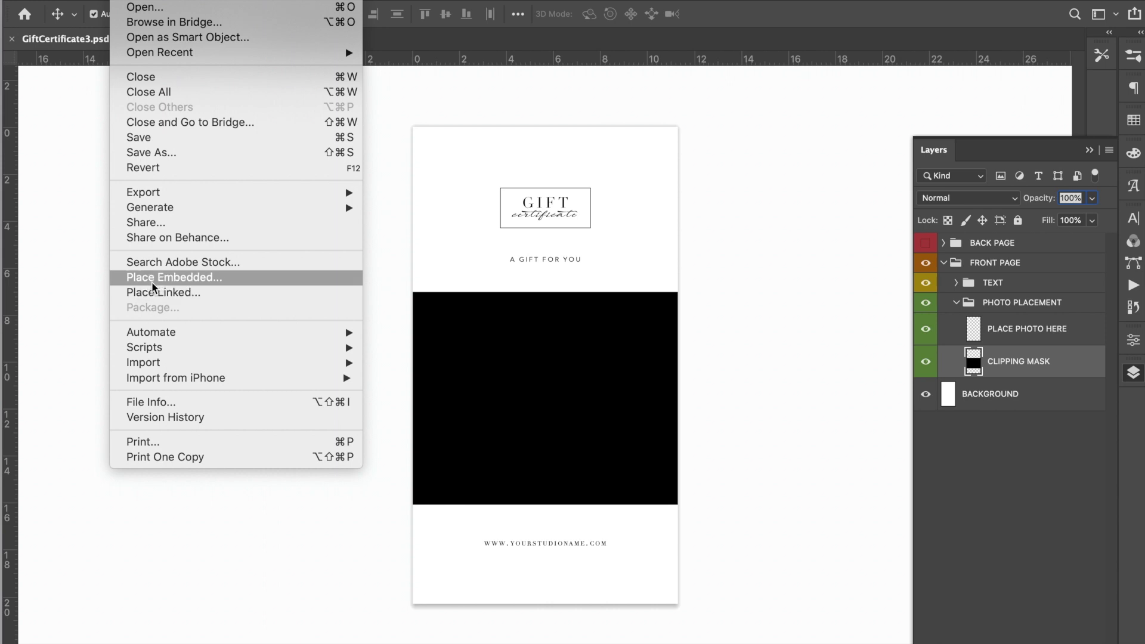
pyautogui.click(153, 282)
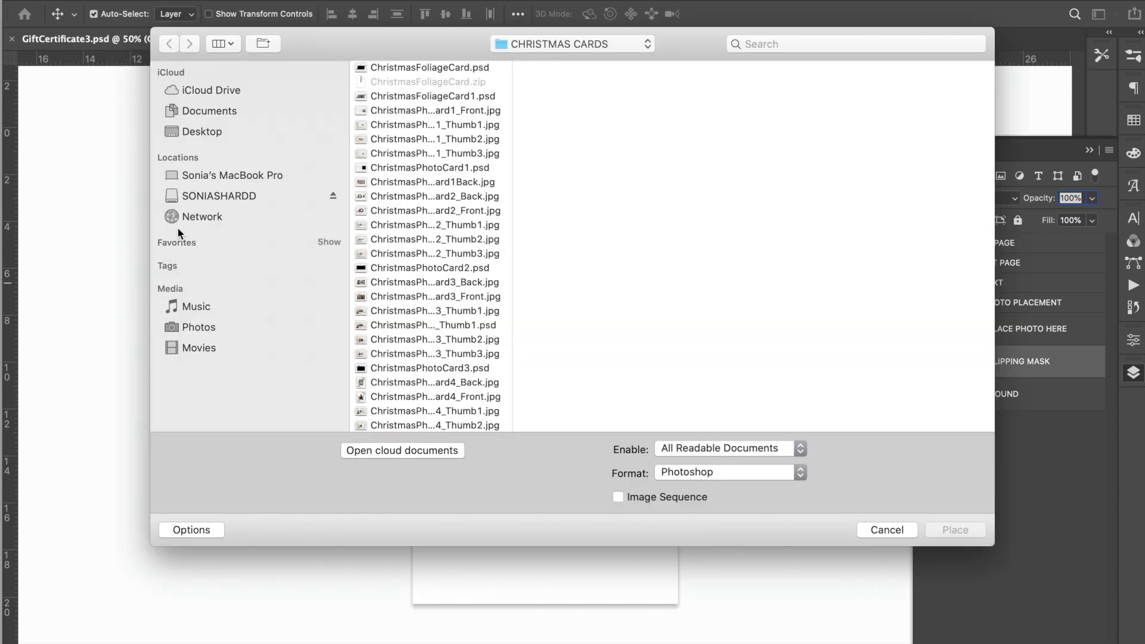
pyautogui.moveTo(342, 38); pyautogui.dragTo(302, 16)
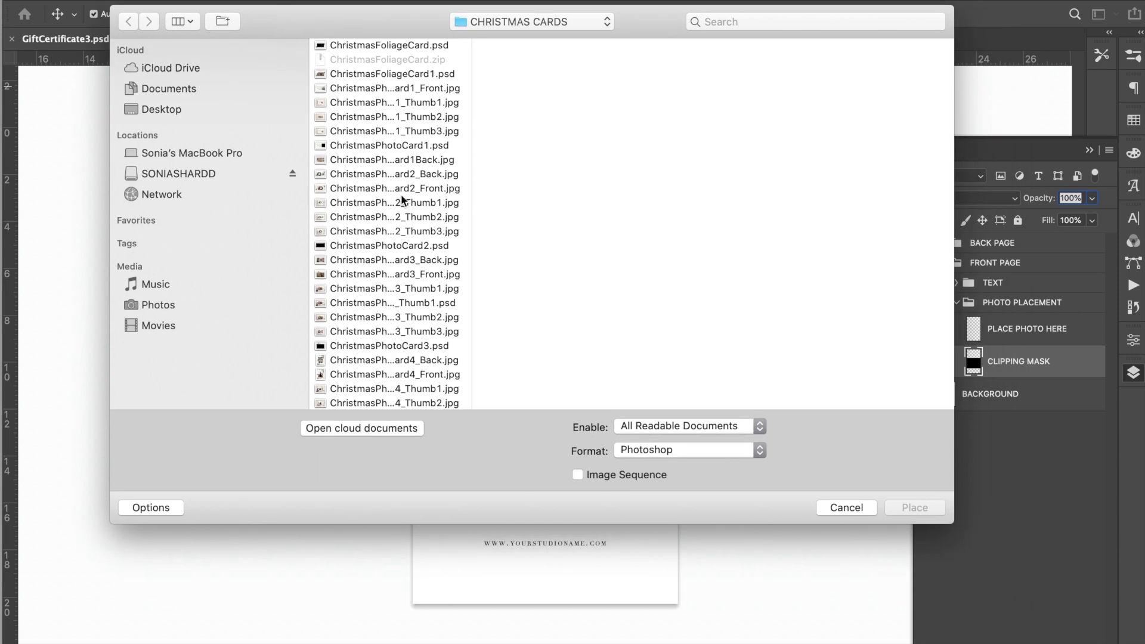
pyautogui.click(189, 170)
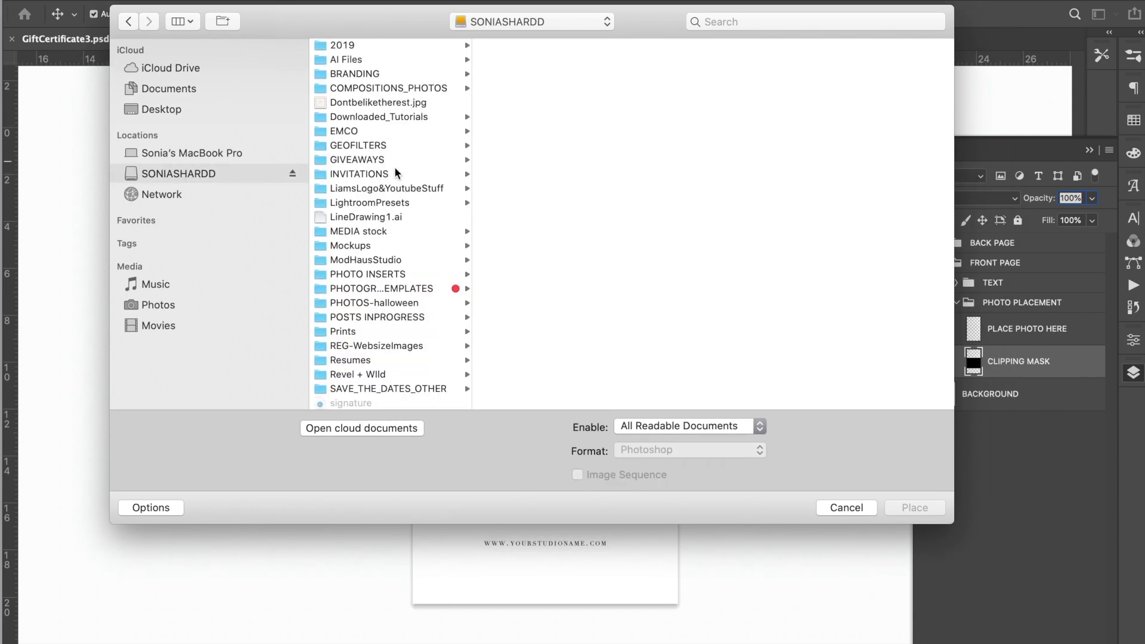
pyautogui.click(377, 273)
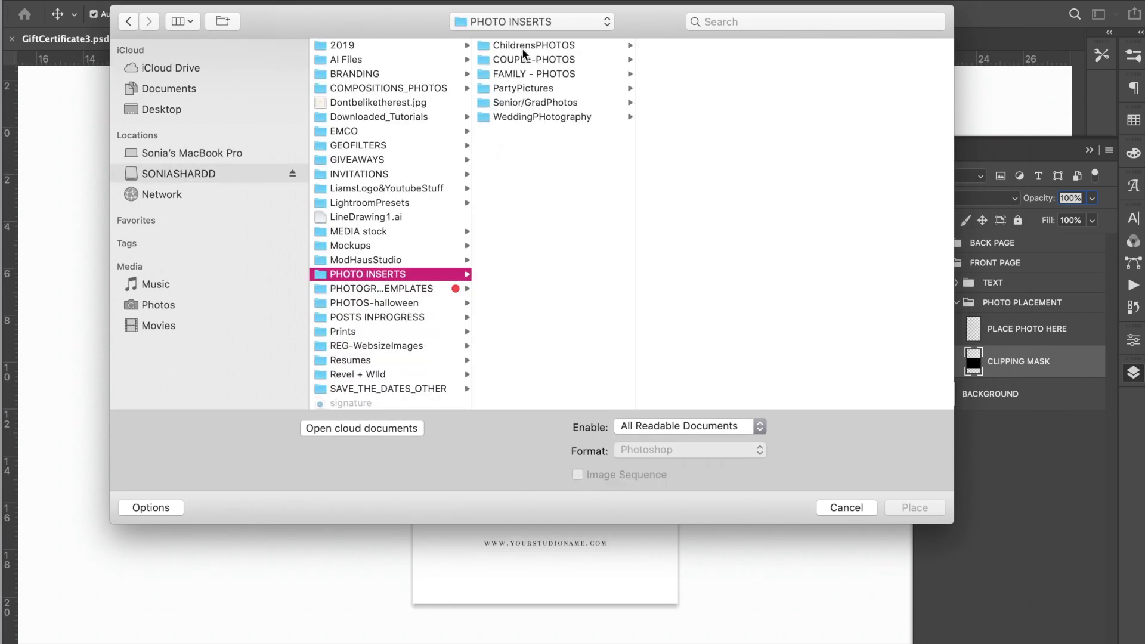
pyautogui.click(523, 45)
pyautogui.moveTo(642, 26); pyautogui.dragTo(452, 27)
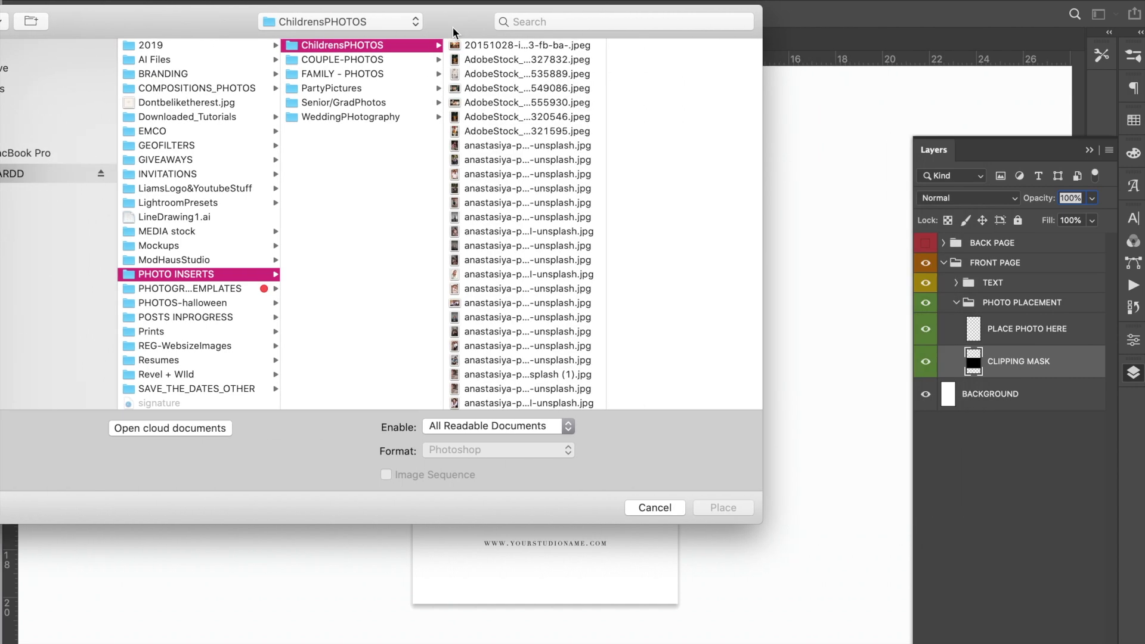
pyautogui.click(485, 246)
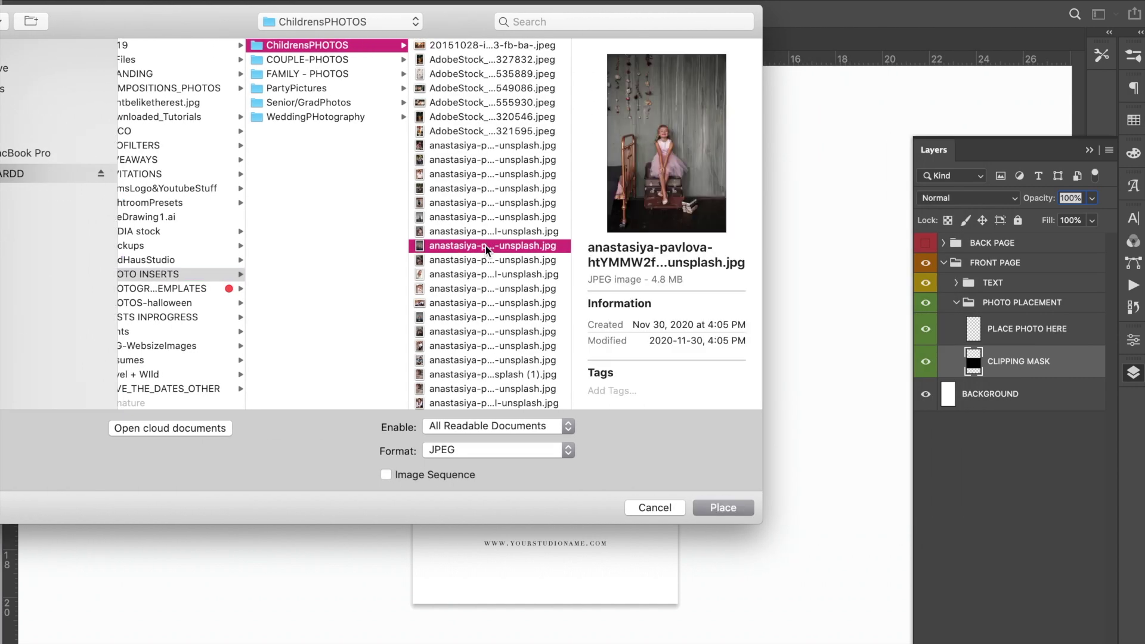
pyautogui.click(471, 215)
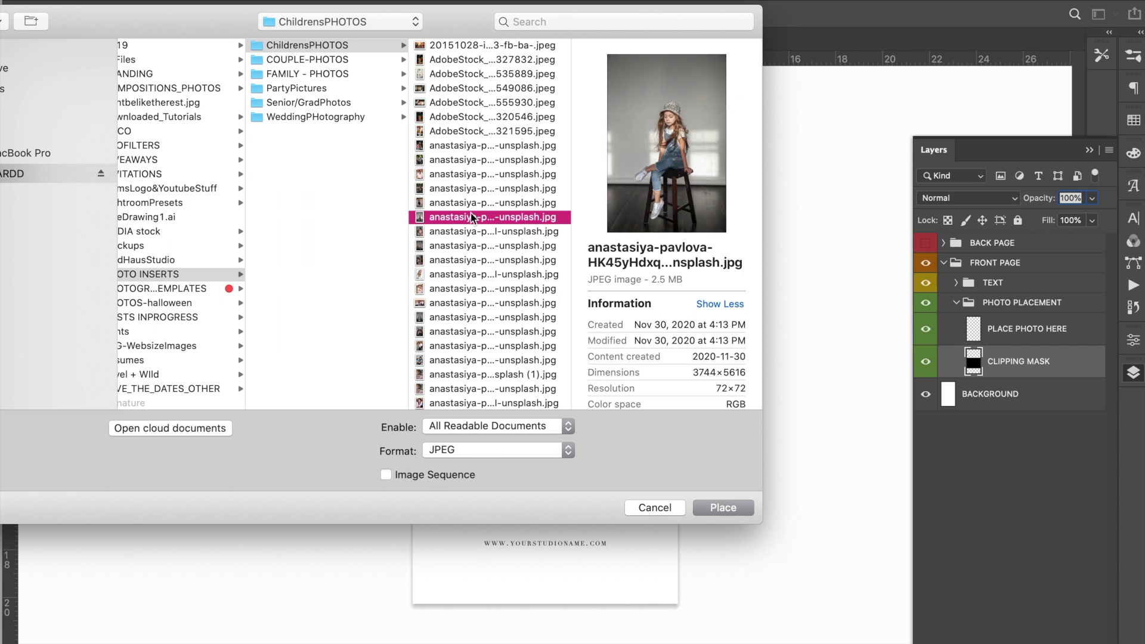
pyautogui.click(725, 506)
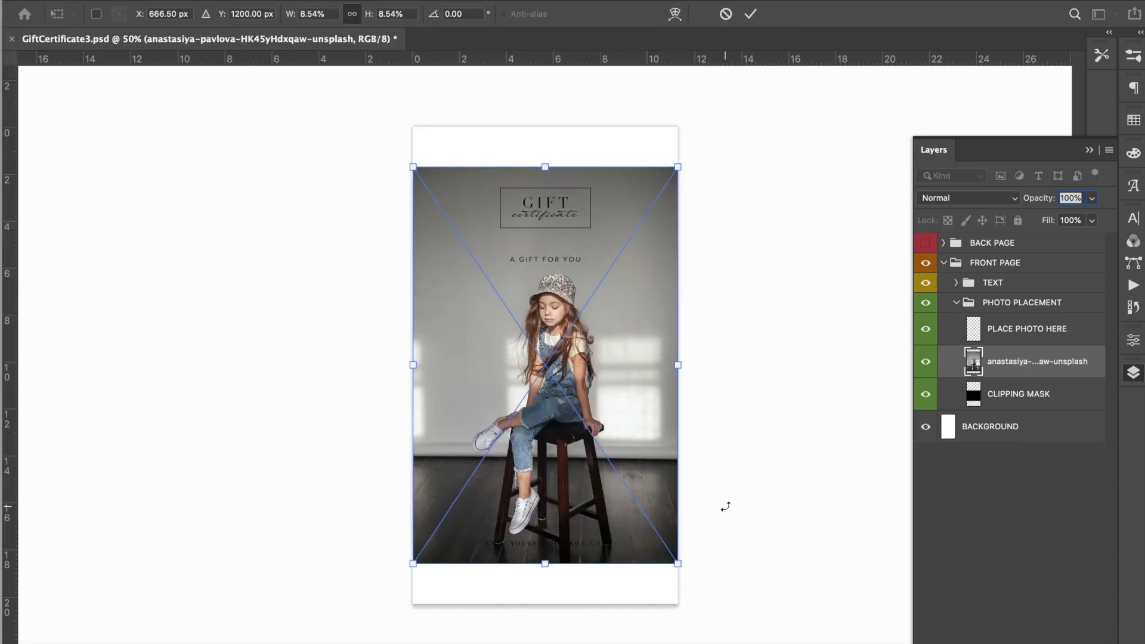
# Step: Enlarge the placed photo to about 8.87%, move it down over the black photo area, and apply the placement
pyautogui.moveTo(653, 403)
pyautogui.mouseDown()
pyautogui.moveTo(649, 458)
pyautogui.moveTo(650, 395)
pyautogui.mouseUp()
pyautogui.moveTo(685, 163)
pyautogui.mouseDown()
pyautogui.moveTo(603, 258)
pyautogui.moveTo(732, 105)
pyautogui.moveTo(608, 265)
pyautogui.moveTo(722, 134)
pyautogui.moveTo(682, 170)
pyautogui.moveTo(702, 153)
pyautogui.moveTo(688, 152)
pyautogui.mouseUp()
pyautogui.moveTo(651, 227)
pyautogui.mouseDown()
pyautogui.moveTo(657, 298)
pyautogui.moveTo(628, 235)
pyautogui.moveTo(640, 242)
pyautogui.mouseUp()
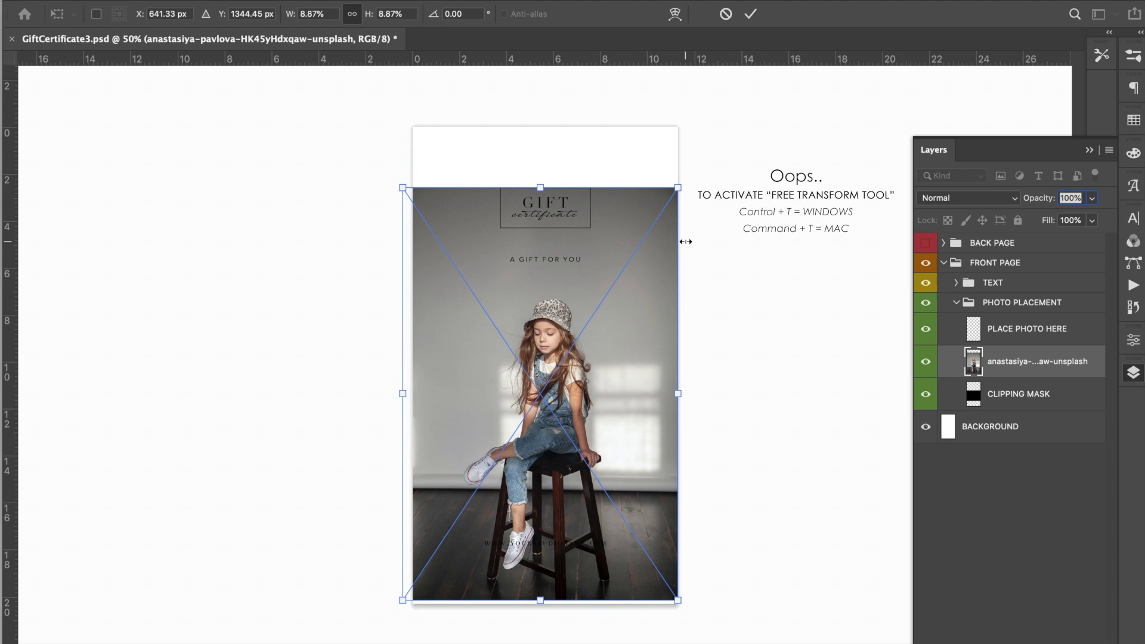
pyautogui.click(120, 2)
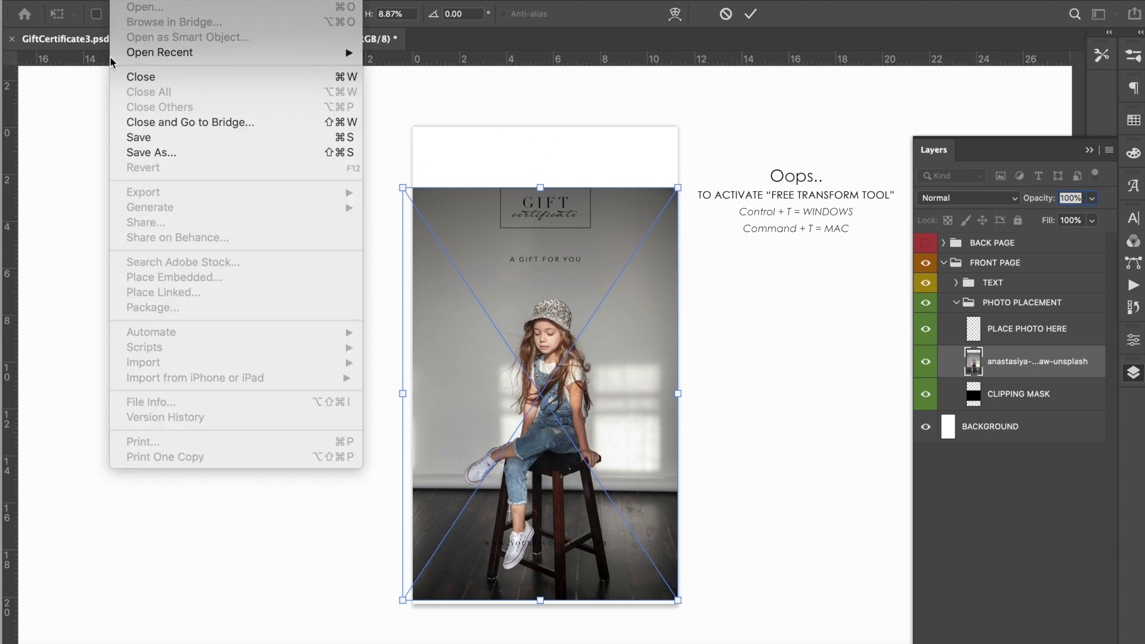
pyautogui.click(441, 248)
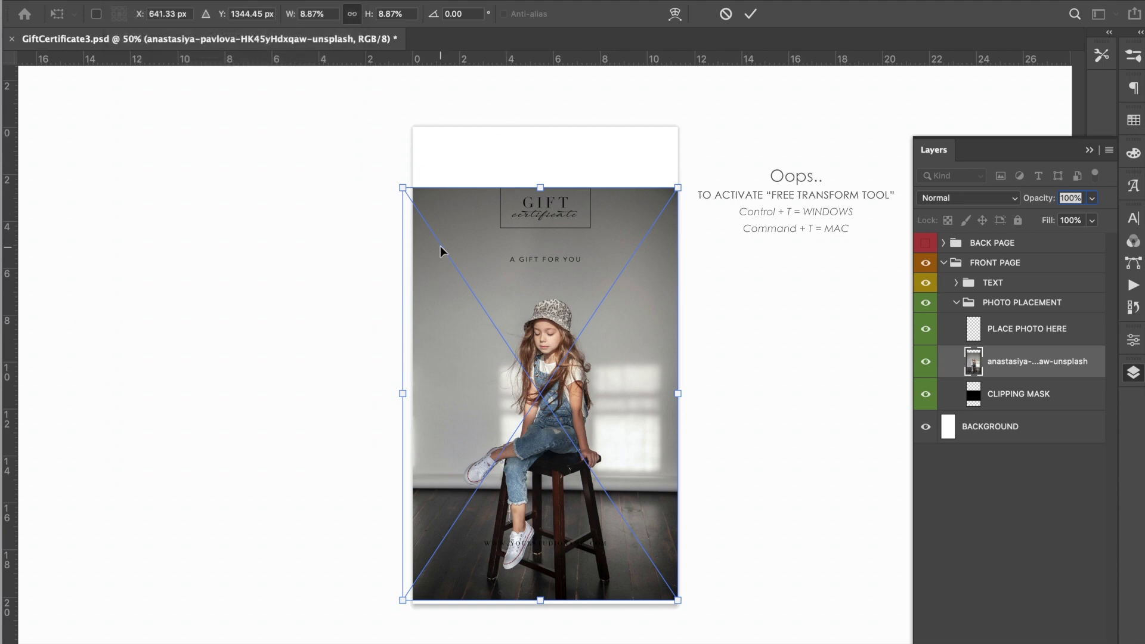
pyautogui.press('Return')
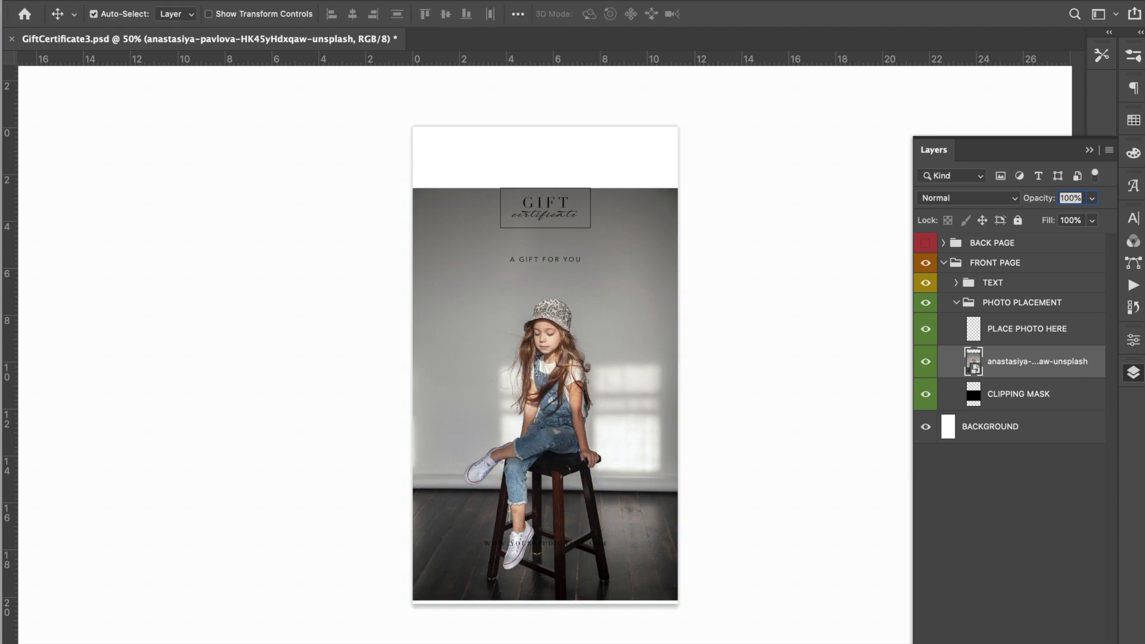
# Step: Free Transform the placed photo, scaling it down slightly and aligning it across the width of the black photo area
pyautogui.click(149, 1)
pyautogui.moveTo(119, 2)
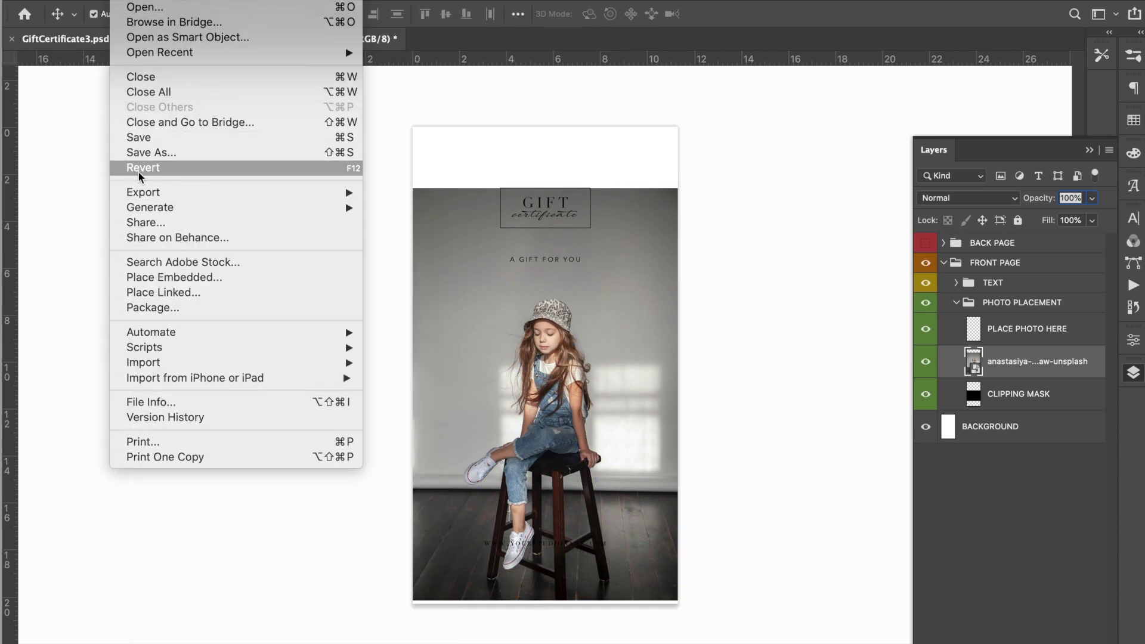
pyautogui.moveTo(157, 2)
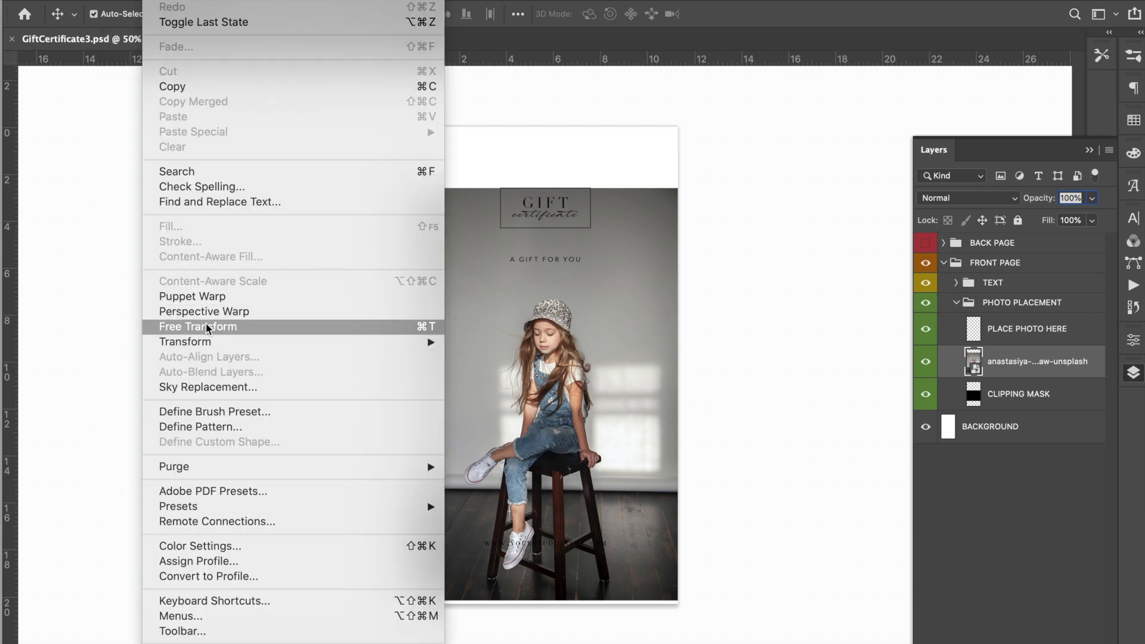
pyautogui.click(674, 227)
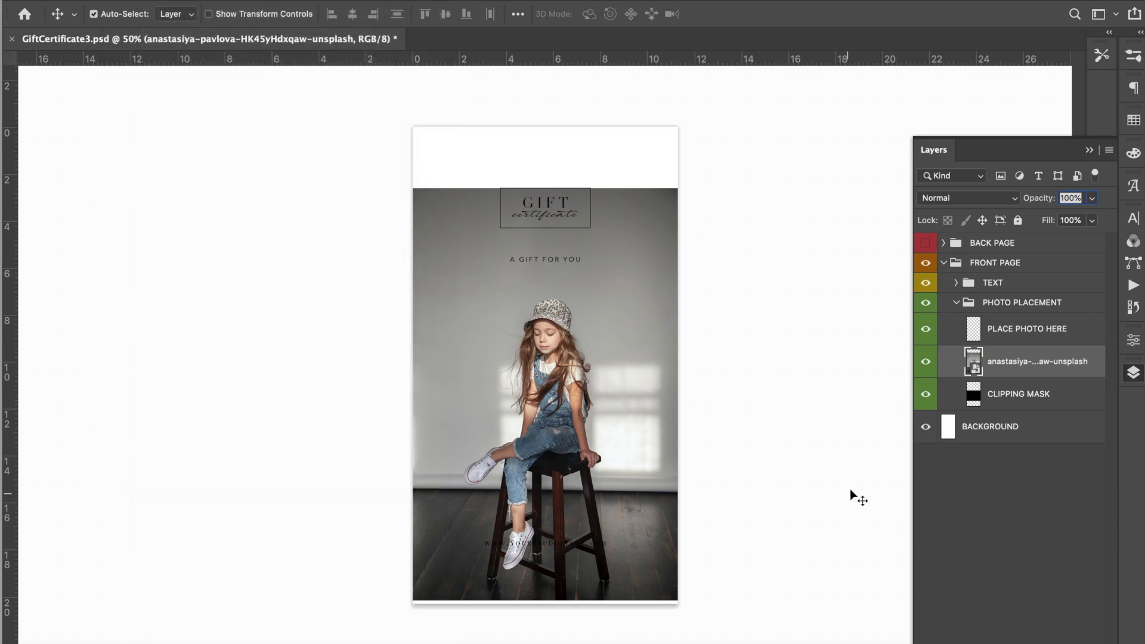
pyautogui.press('super')
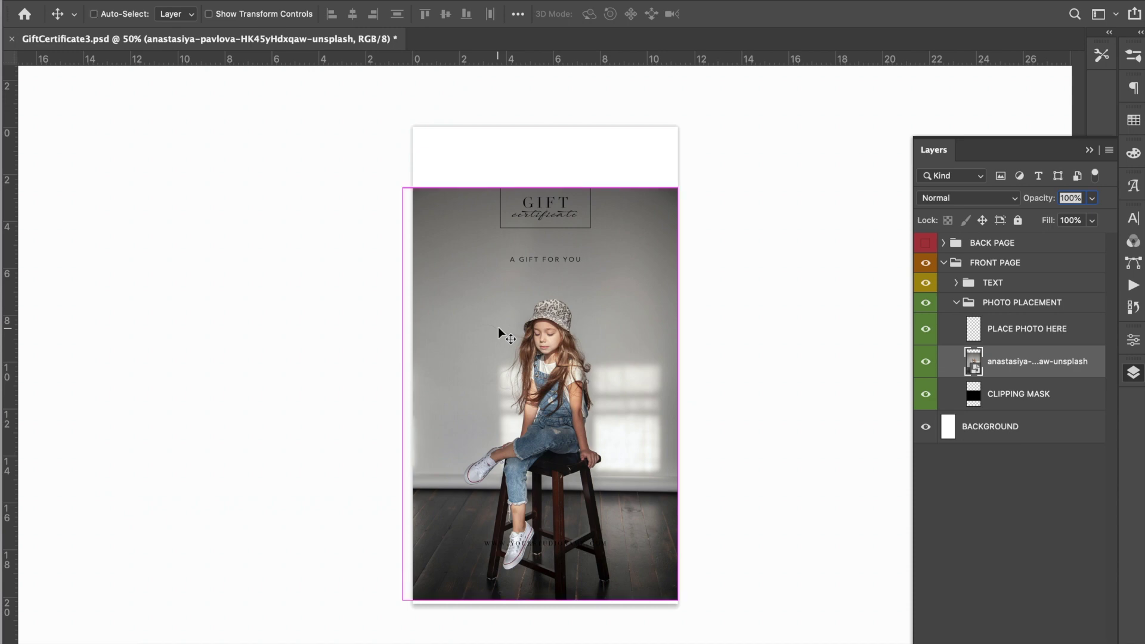
pyautogui.press('super+t')
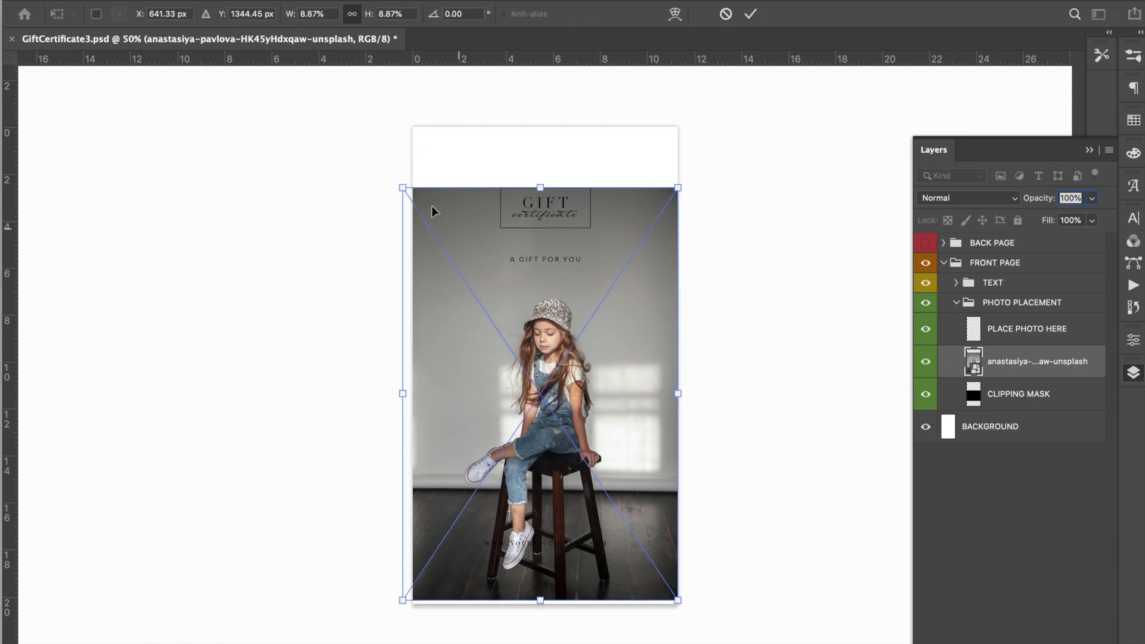
pyautogui.moveTo(404, 186); pyautogui.dragTo(412, 195)
pyautogui.moveTo(533, 292); pyautogui.dragTo(540, 292)
pyautogui.press('Return')
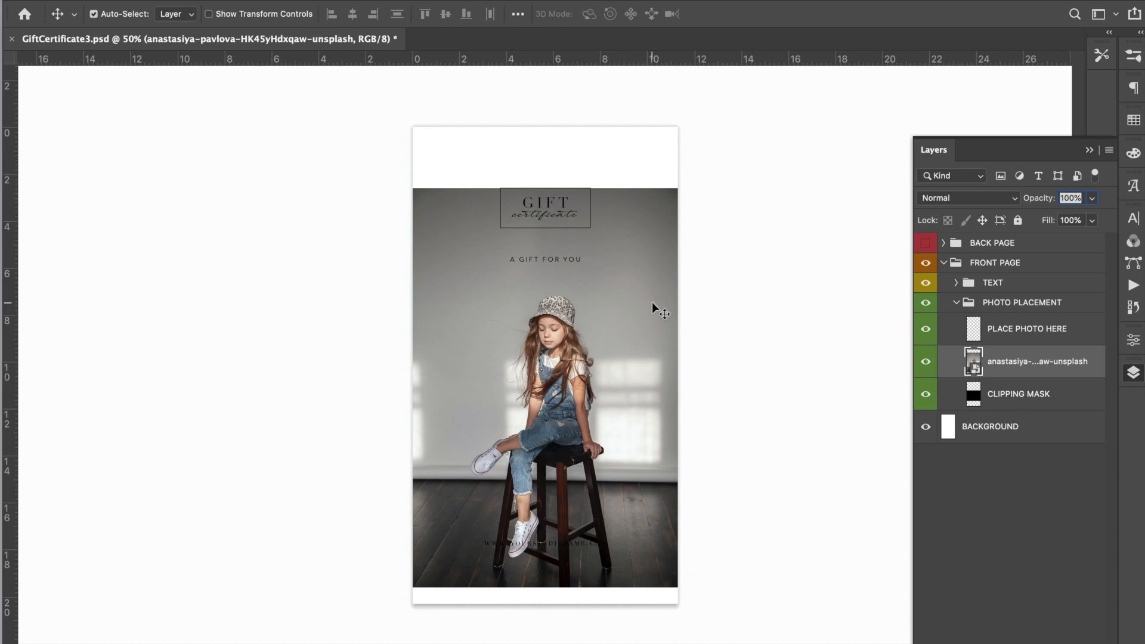
# Step: Clip the photo to the CLIPPING MASK layer and shift it slightly downward within the frame
pyautogui.keyDown('alt'); pyautogui.click(1063, 376); pyautogui.keyUp('alt')
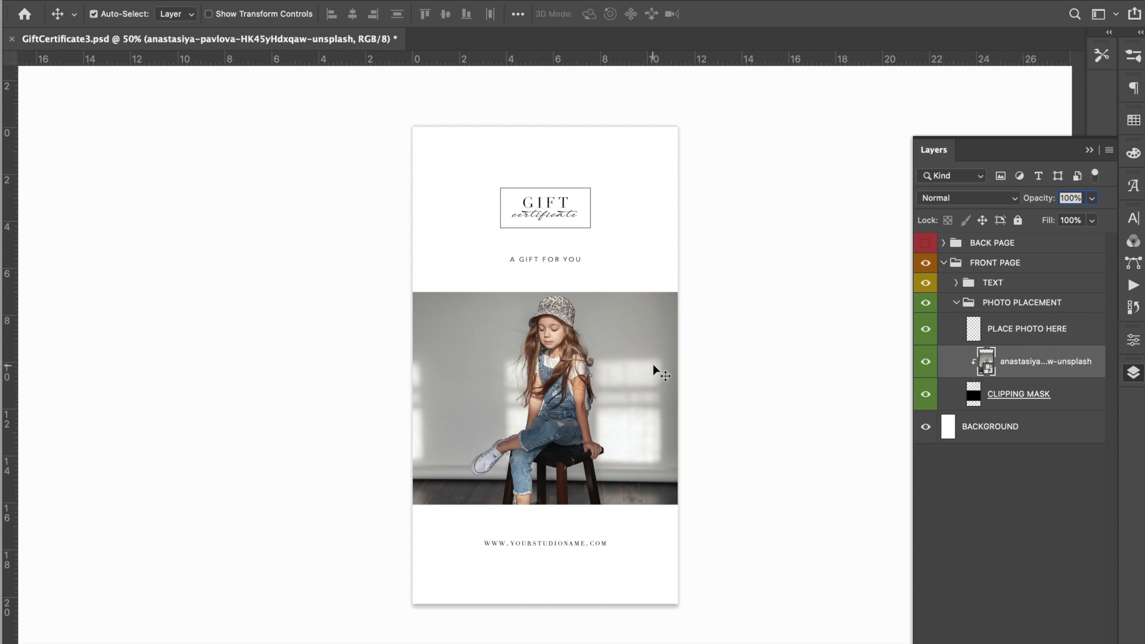
pyautogui.moveTo(635, 345); pyautogui.dragTo(635, 355)
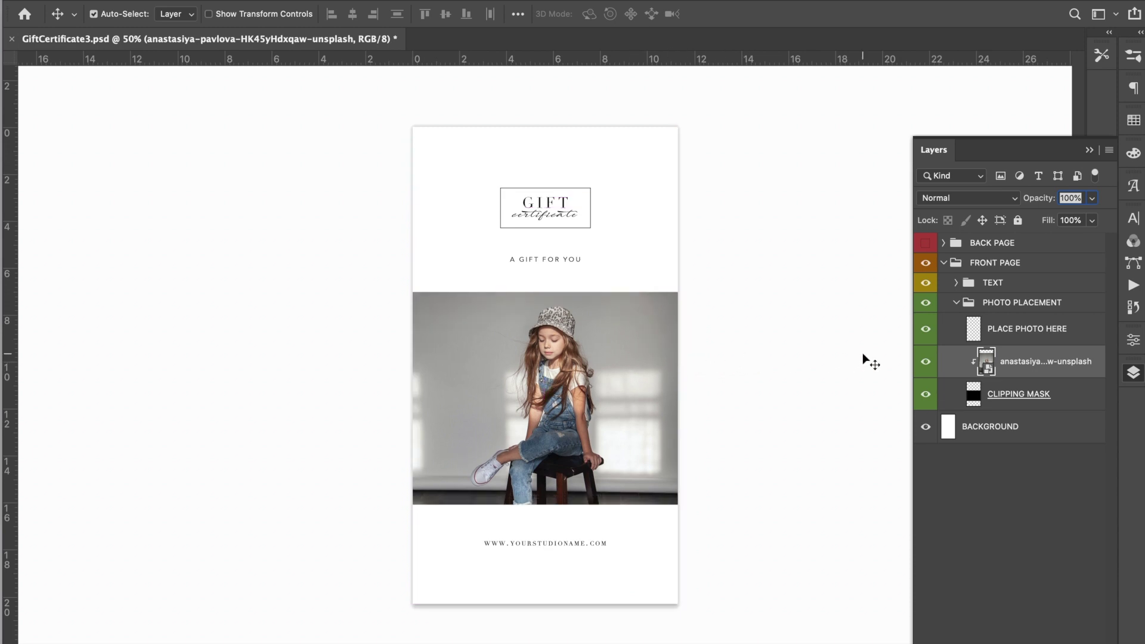
# Step: Collapse the PHOTO PLACEMENT and FRONT PAGE groups, hide FRONT PAGE and make the BACK PAGE group visible
pyautogui.click(956, 304)
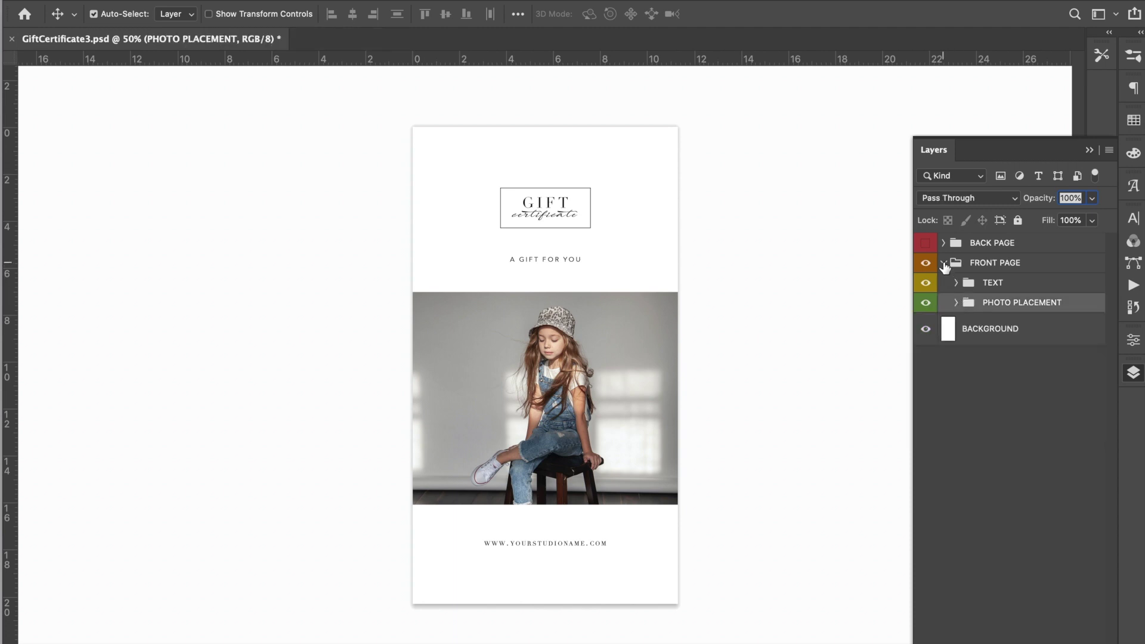
pyautogui.click(943, 264)
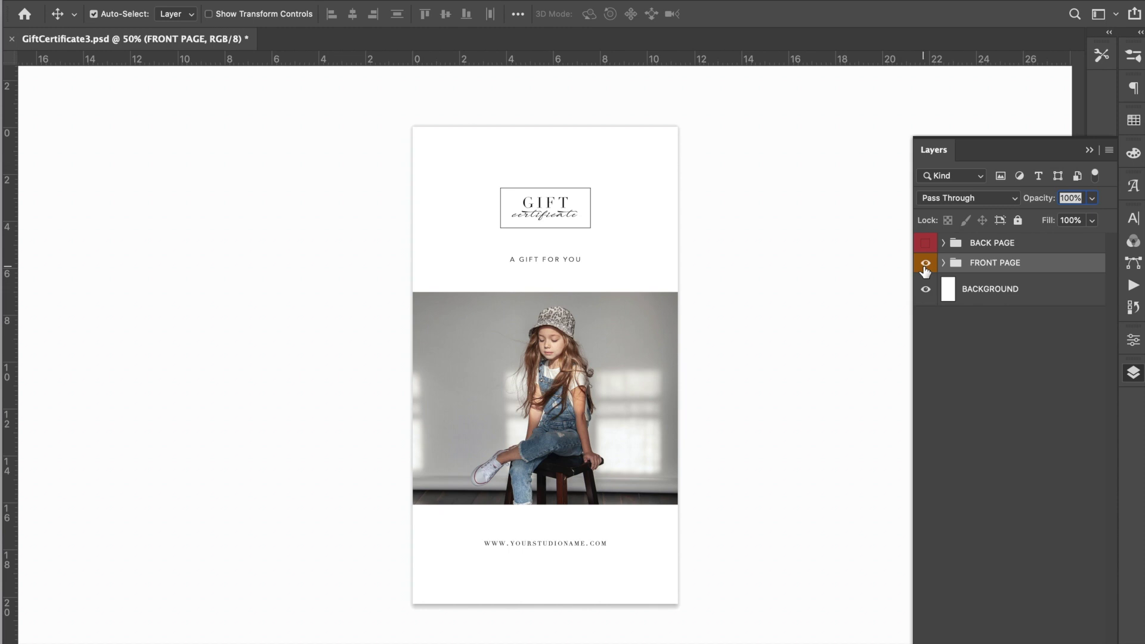
pyautogui.click(925, 266)
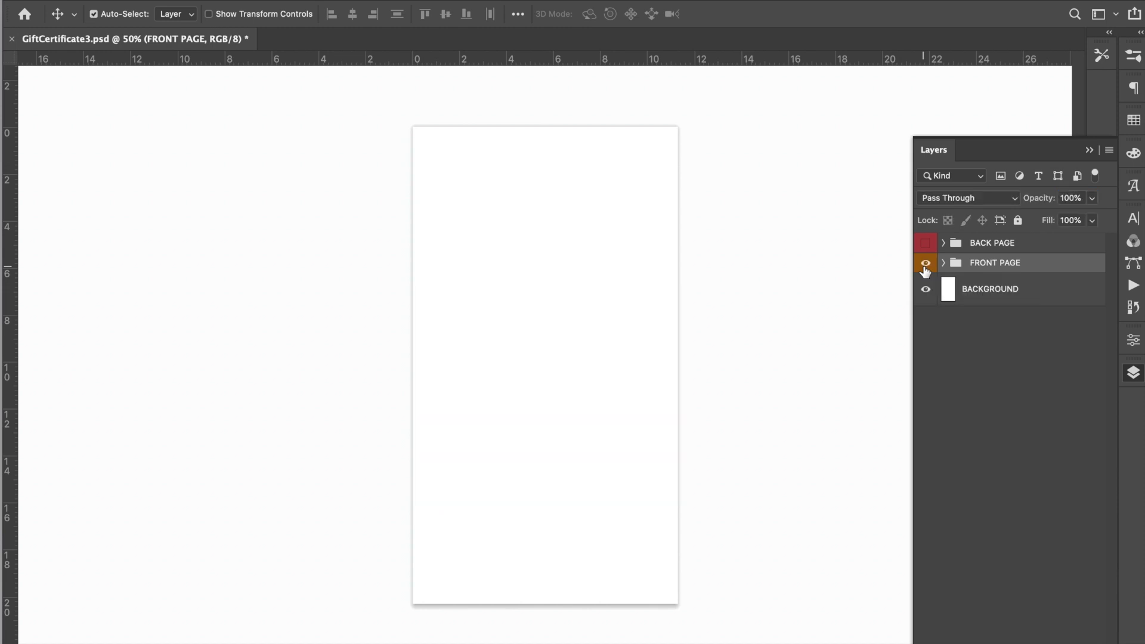
pyautogui.click(924, 266)
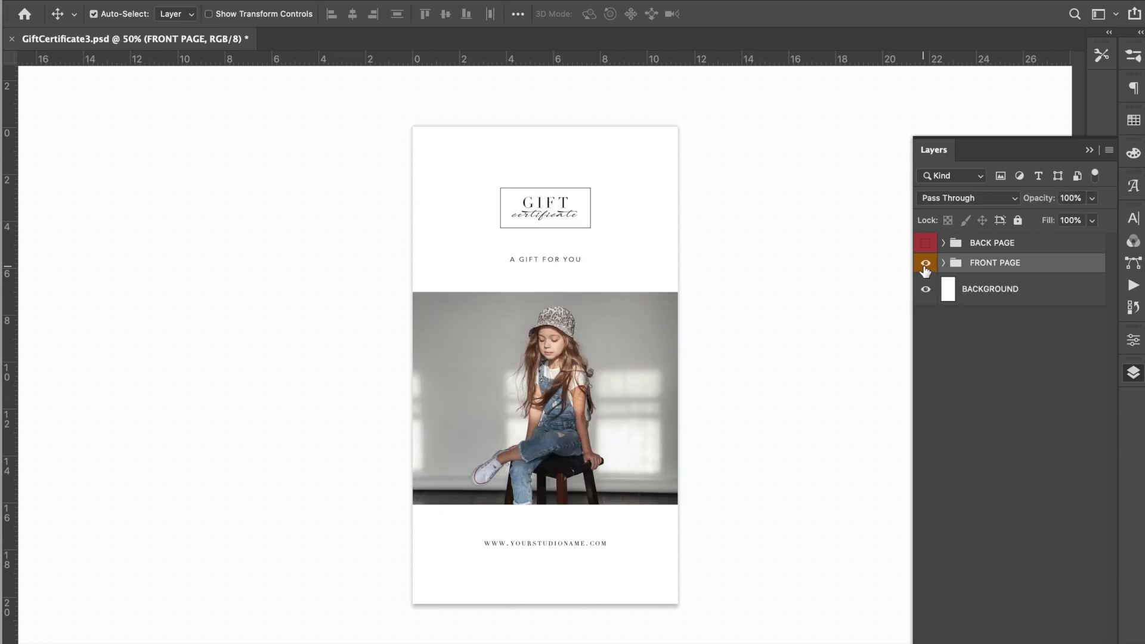
pyautogui.click(924, 266)
pyautogui.click(925, 243)
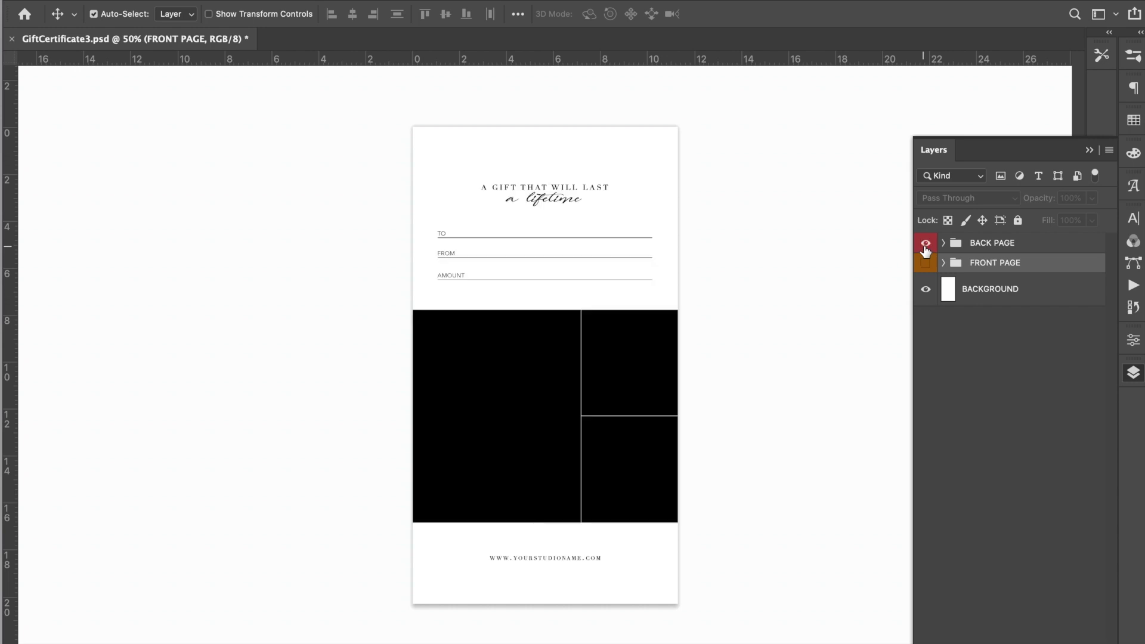
# Step: Expand the BACK PAGE group and review the layers inside its TEXT & LINES group
pyautogui.click(943, 243)
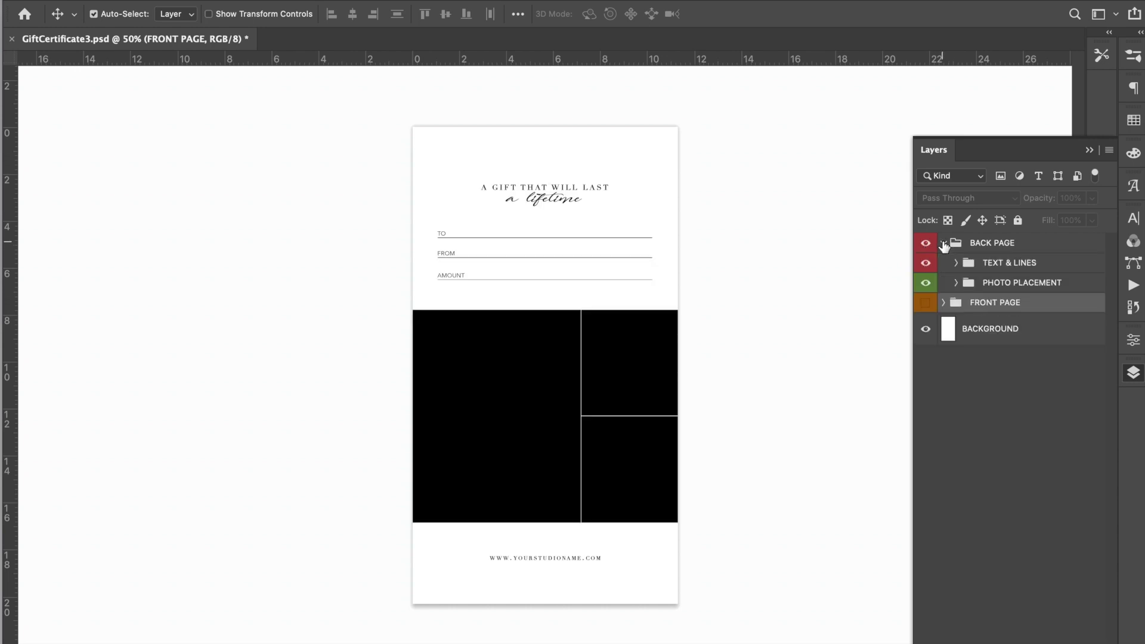
pyautogui.click(956, 263)
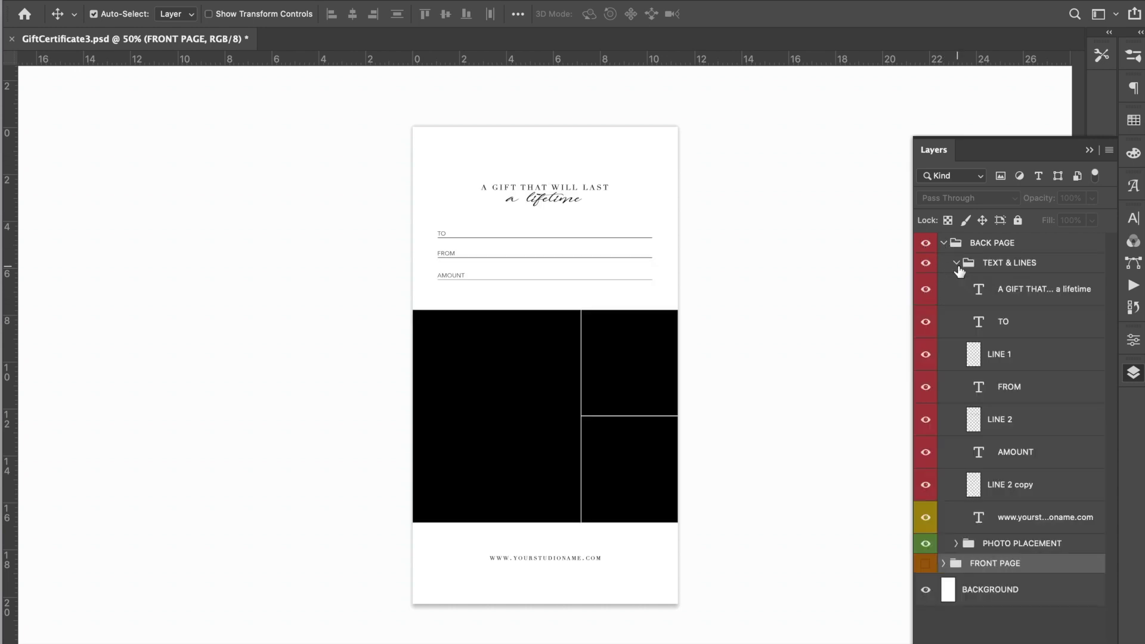
pyautogui.click(956, 263)
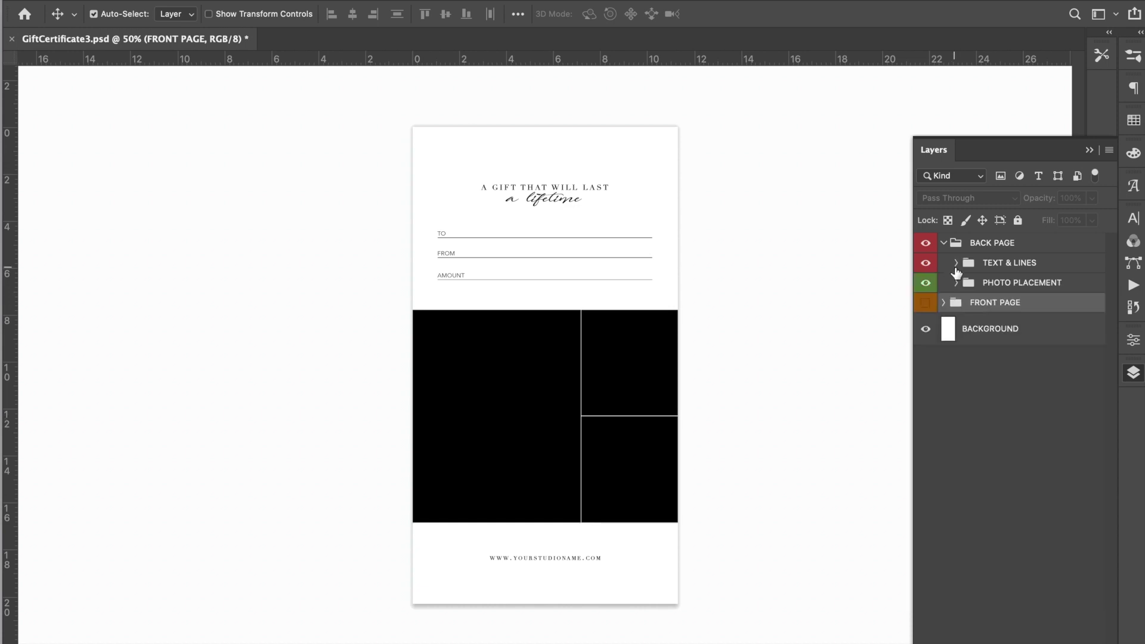
# Step: Expand PHOTO PLACEMENT and embed the photo ending in d0UG78CH1-E-unsplash.jpg directly above the lowest CLIPPING MASK layer, for the large frame
pyautogui.click(956, 282)
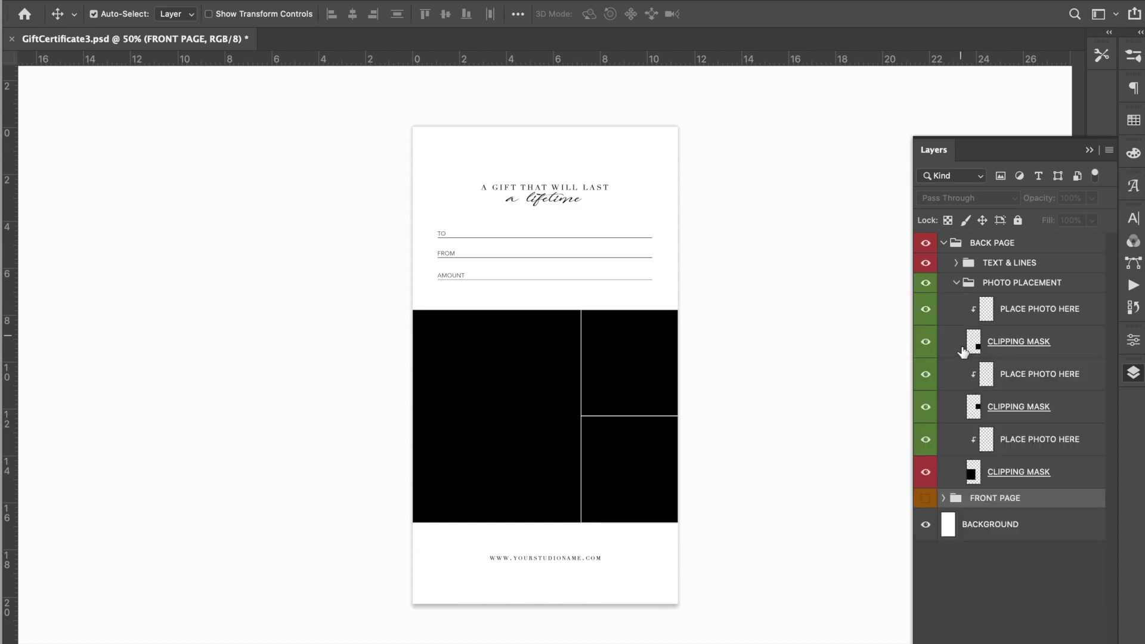
pyautogui.click(1029, 483)
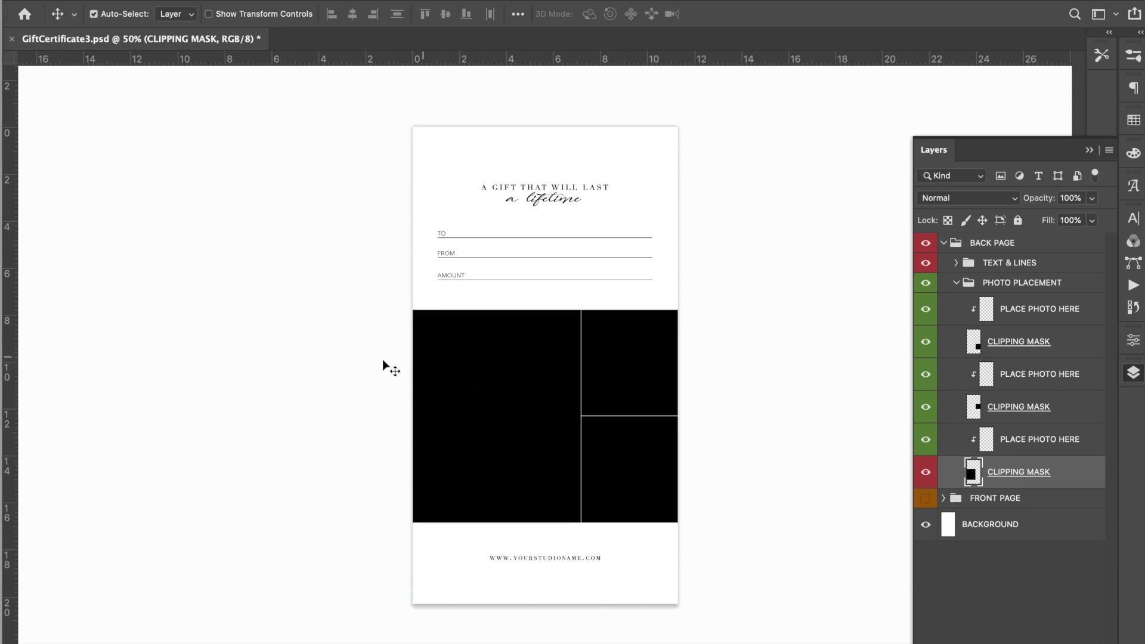
pyautogui.click(59, 0)
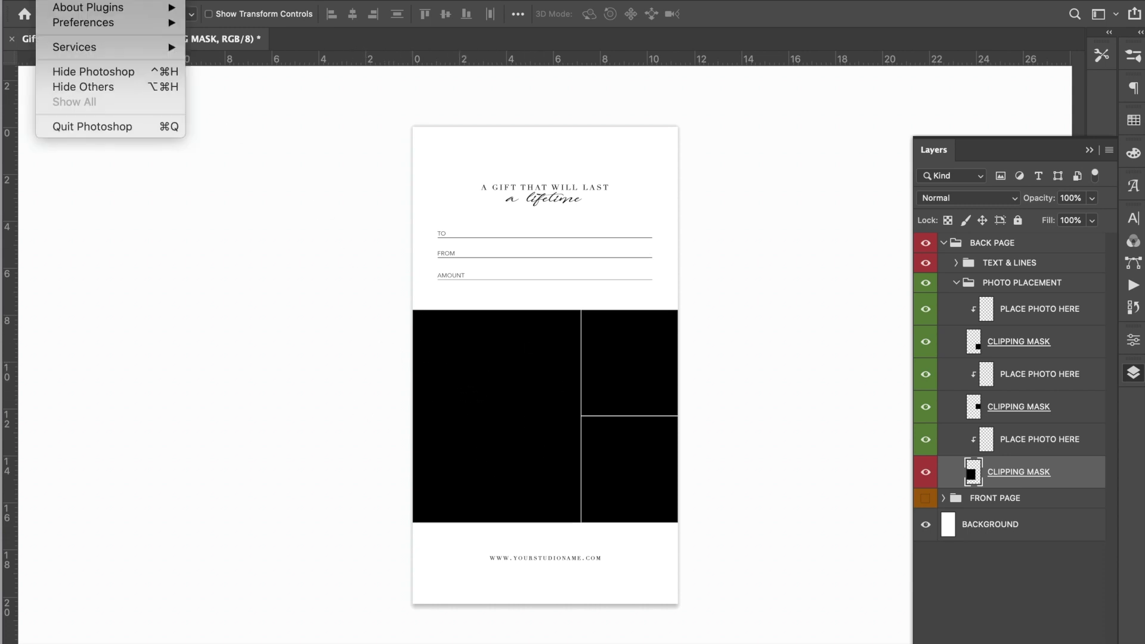
pyautogui.moveTo(128, 0)
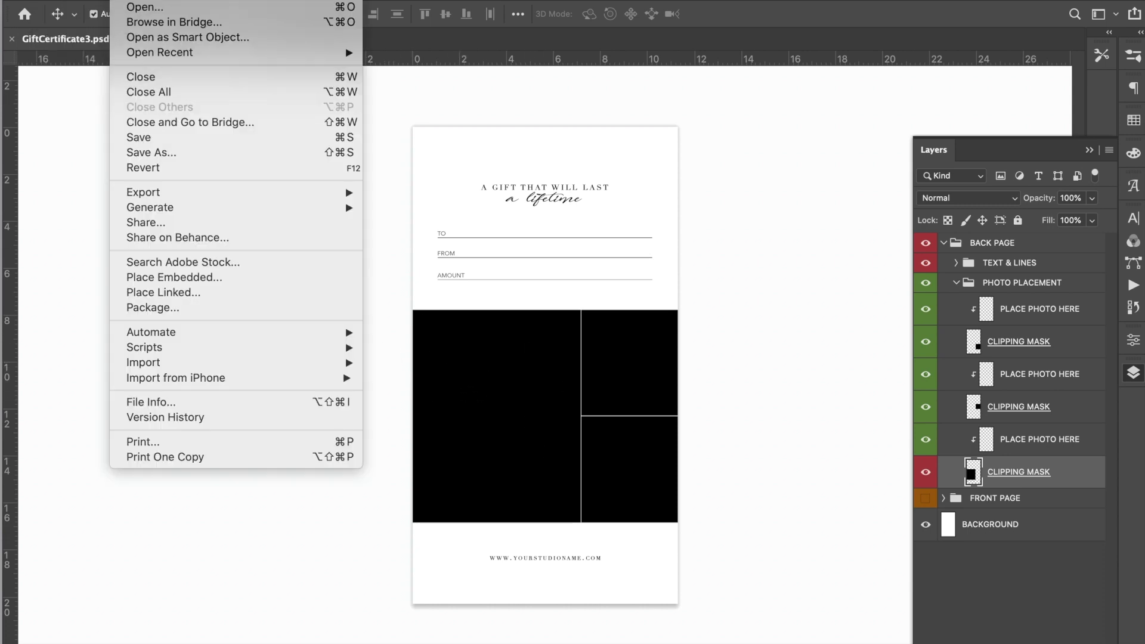
pyautogui.click(156, 278)
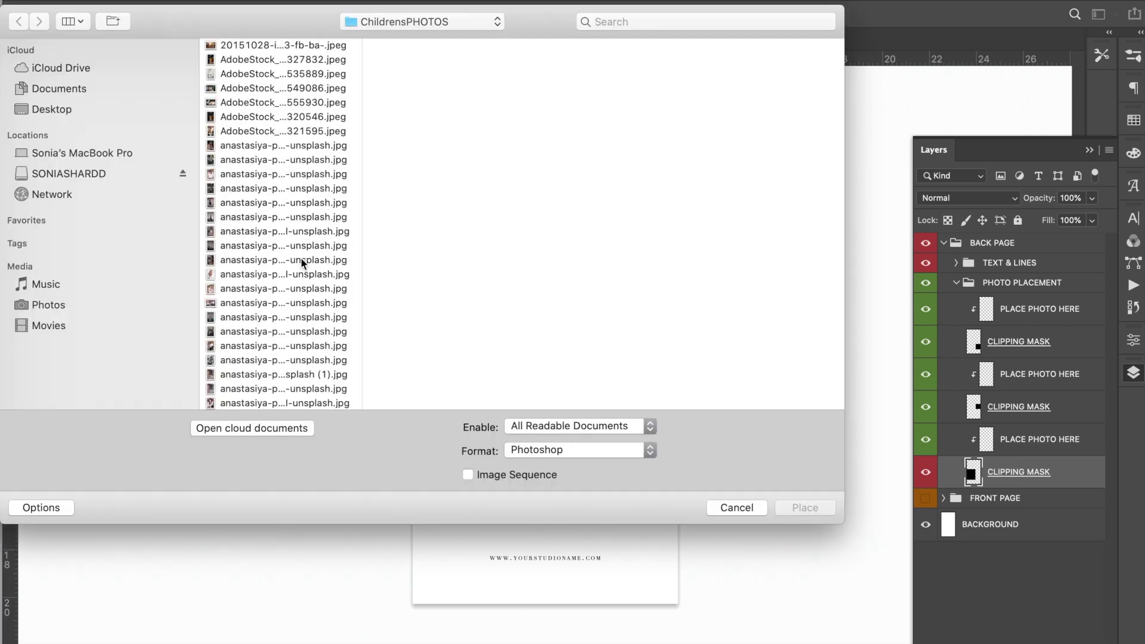
pyautogui.click(246, 160)
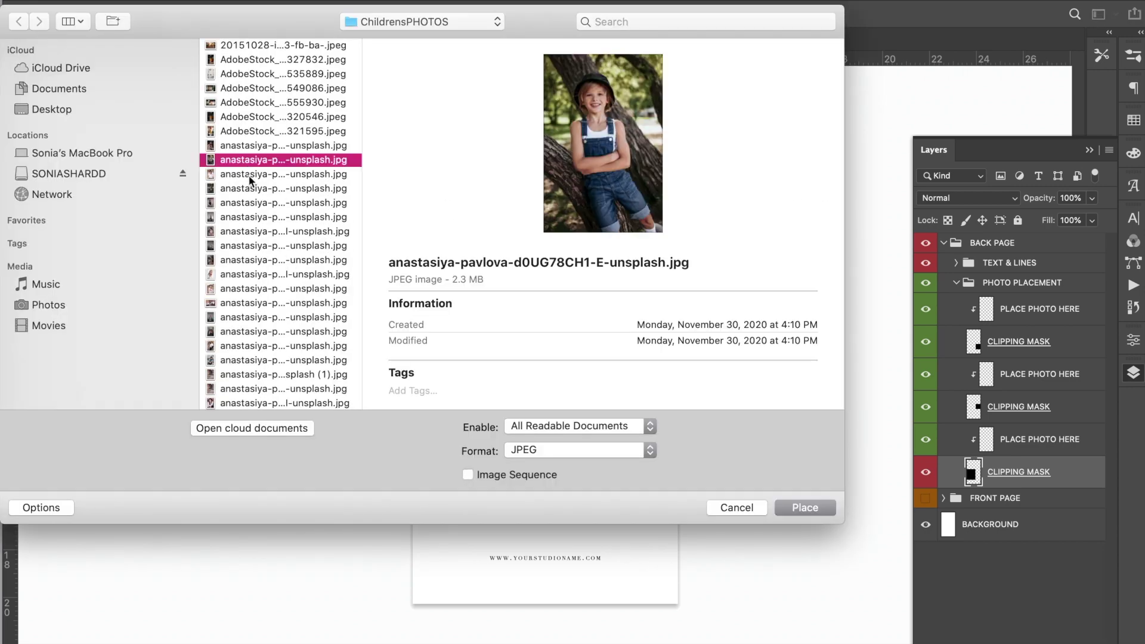
pyautogui.click(805, 505)
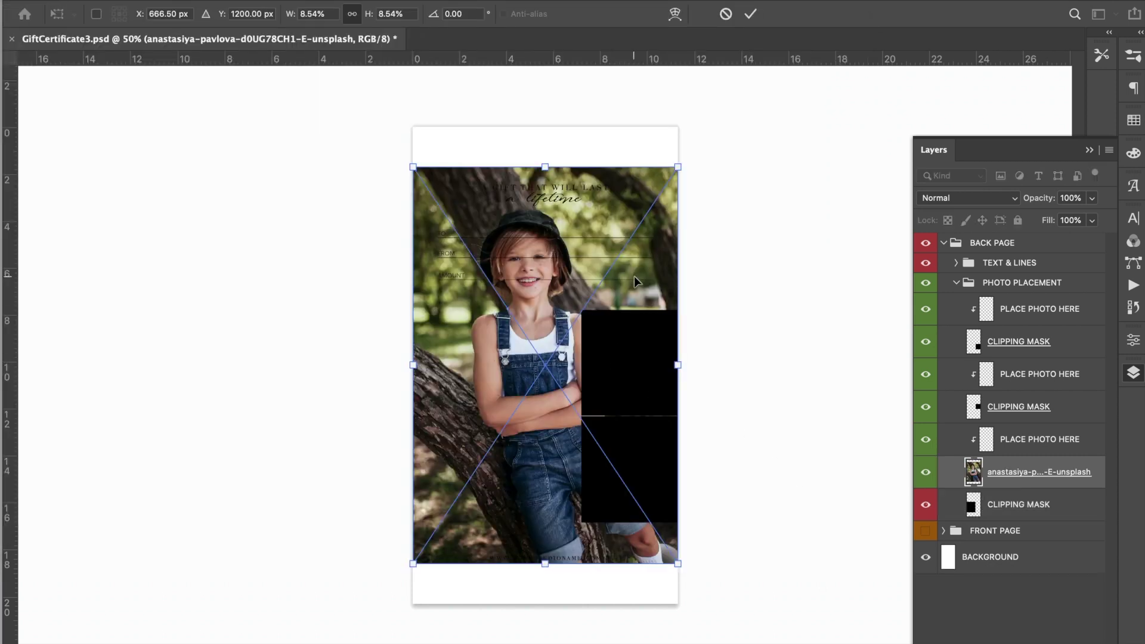
# Step: Scale the placed photo to about 5.6%, position it over the large black frame and clip it to the CLIPPING MASK layer below
pyautogui.moveTo(677, 167); pyautogui.dragTo(555, 358)
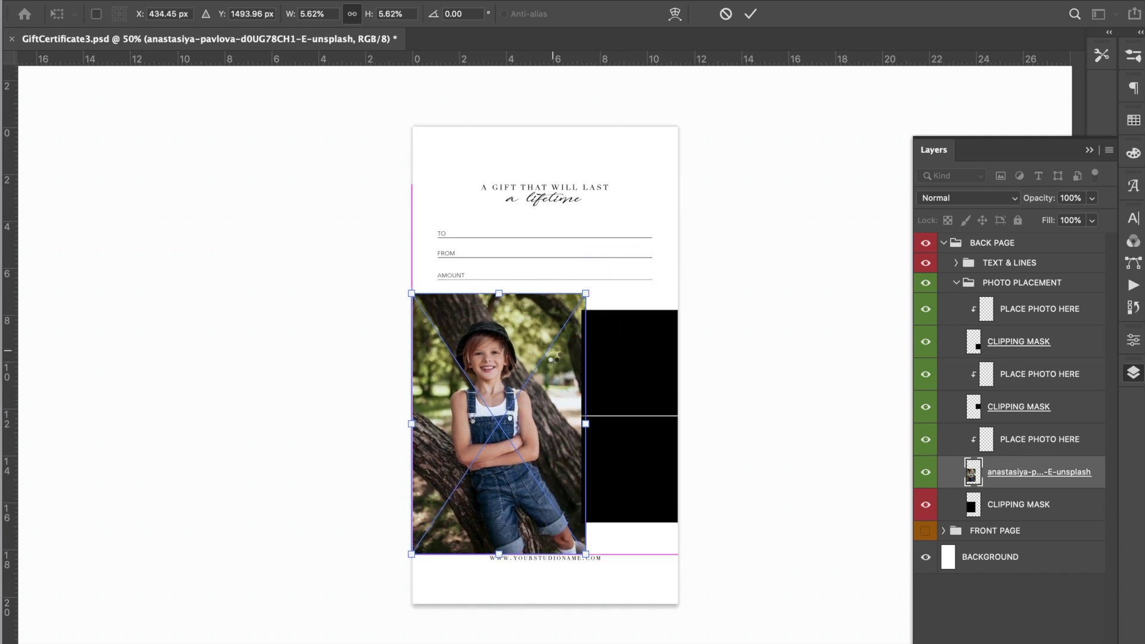
pyautogui.press('Return')
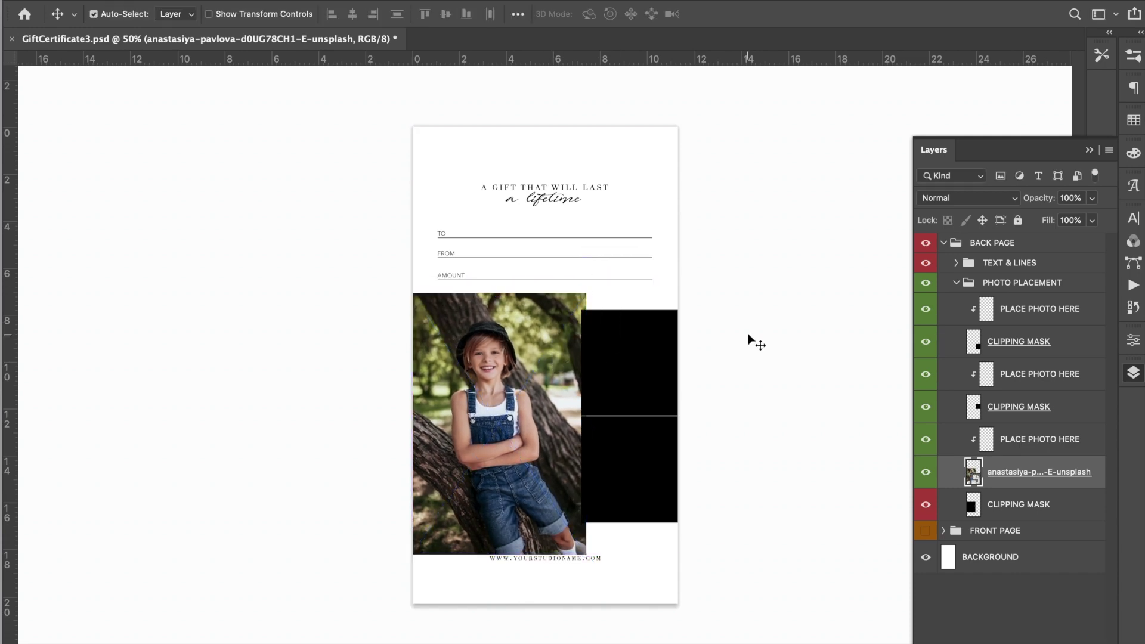
pyautogui.keyDown('alt'); pyautogui.click(1045, 483); pyautogui.keyUp('alt')
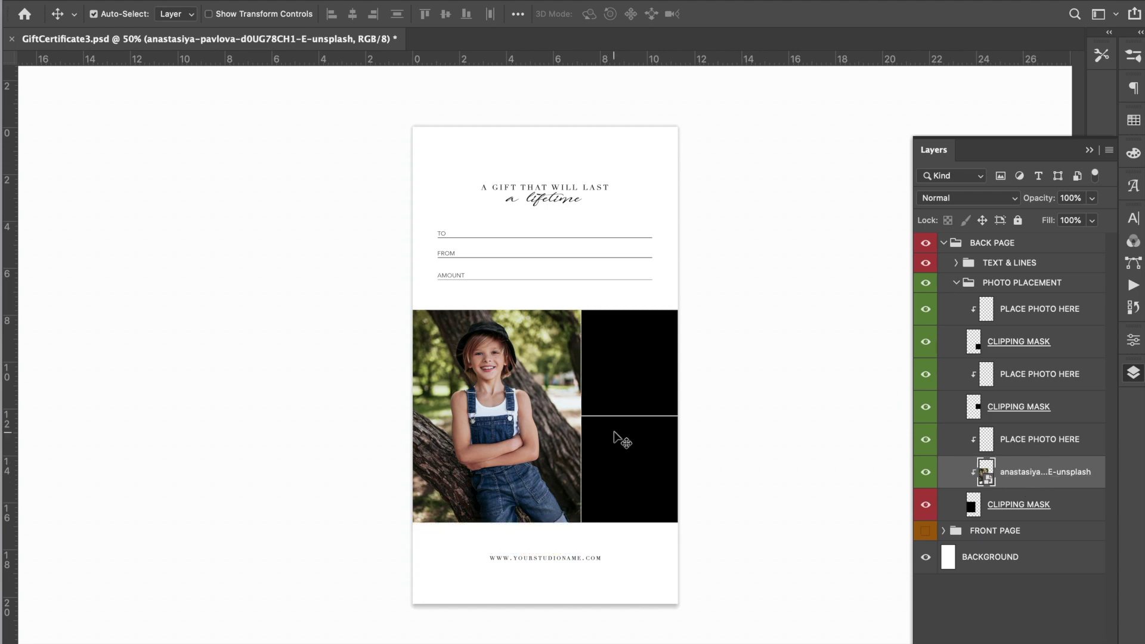
# Step: Embed the photo ending in greuBX1FSRs-unsplash.jpg directly above the CLIPPING MASK layer of the upper small frame
pyautogui.click(1023, 404)
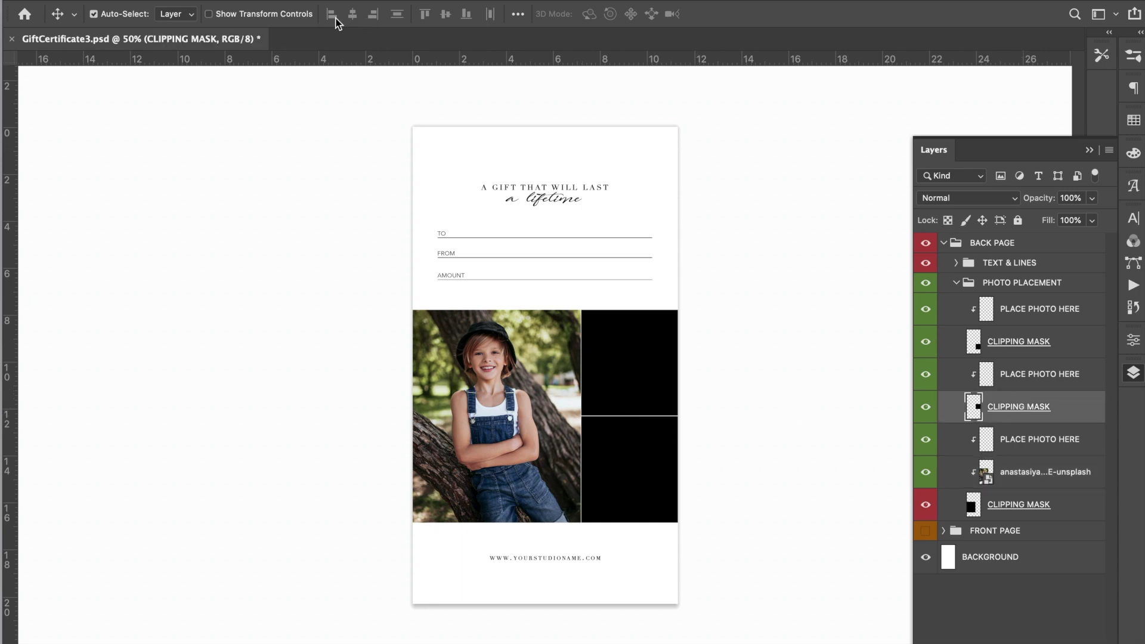
pyautogui.click(128, 0)
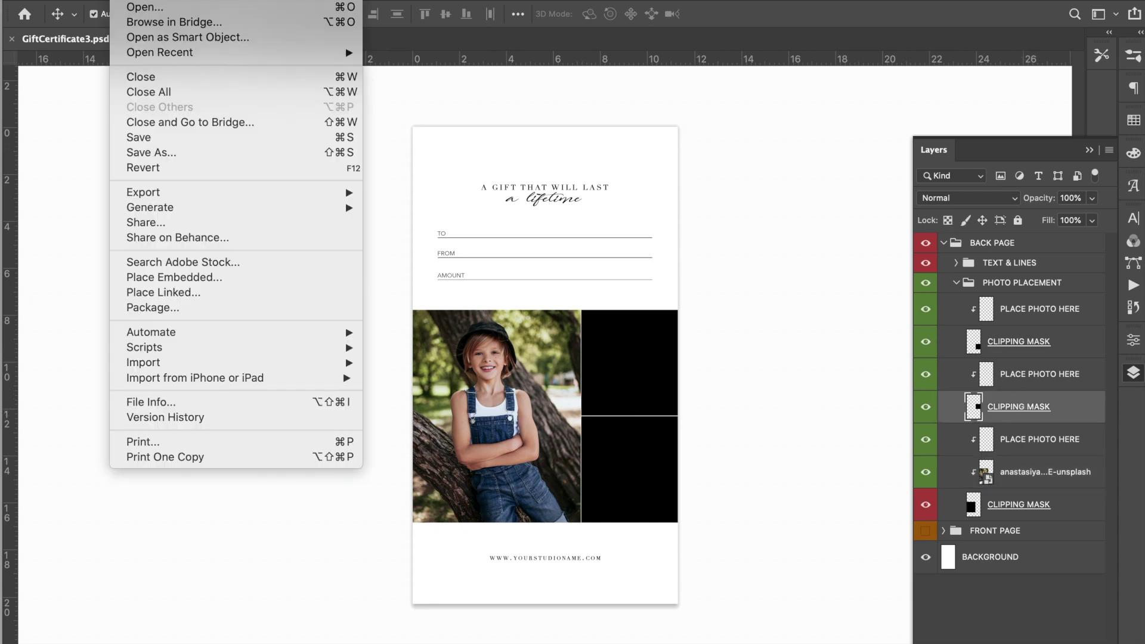
pyautogui.click(181, 287)
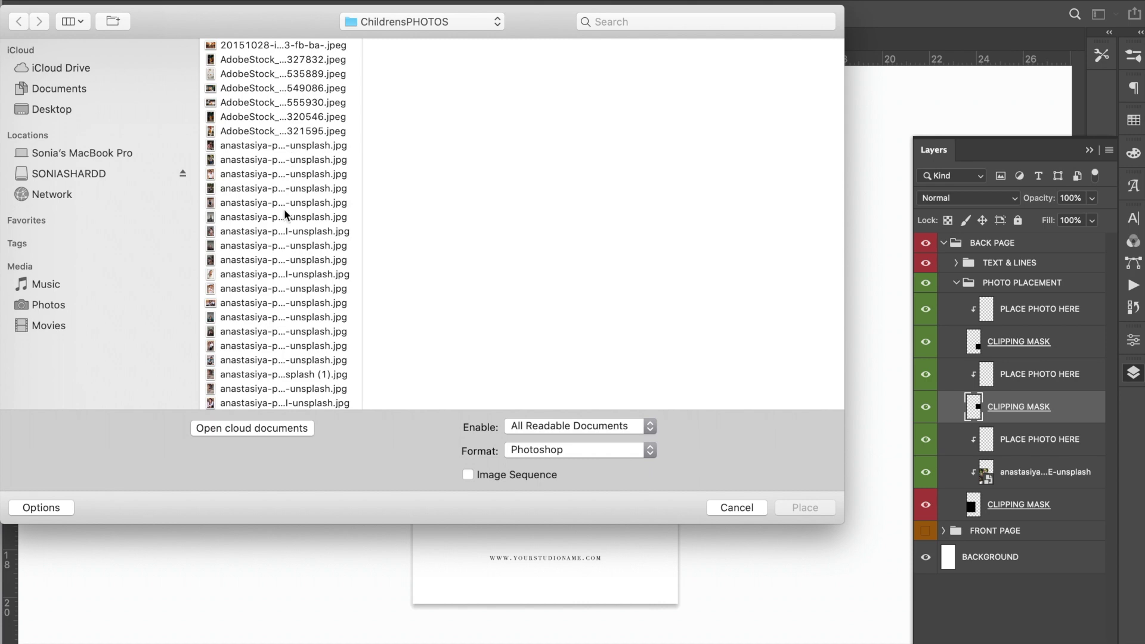
pyautogui.click(284, 206)
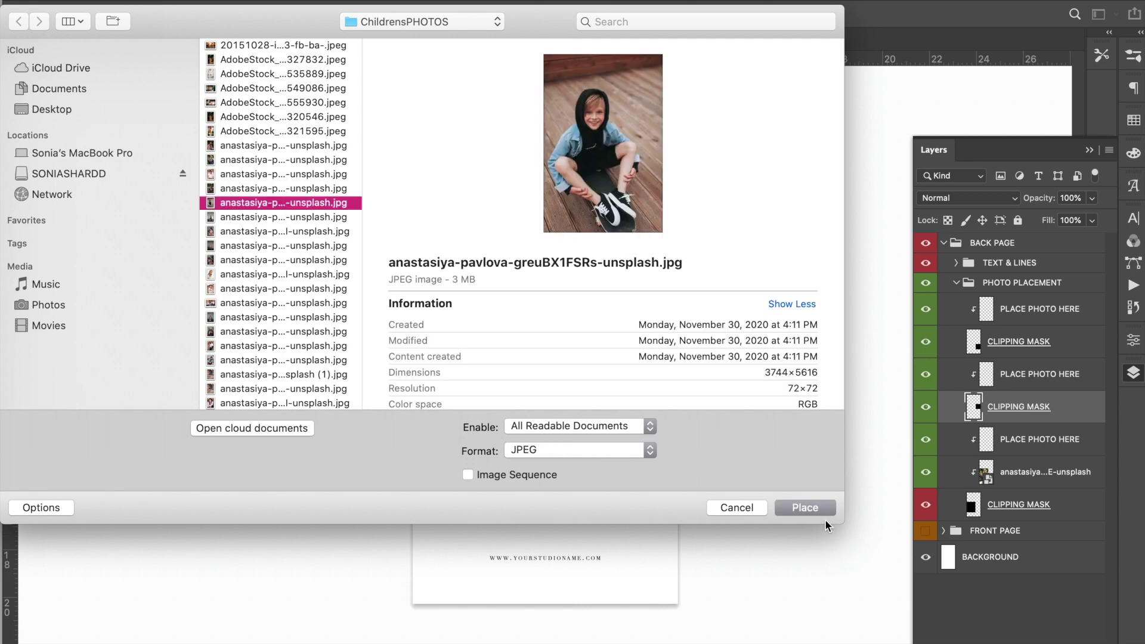
pyautogui.click(820, 513)
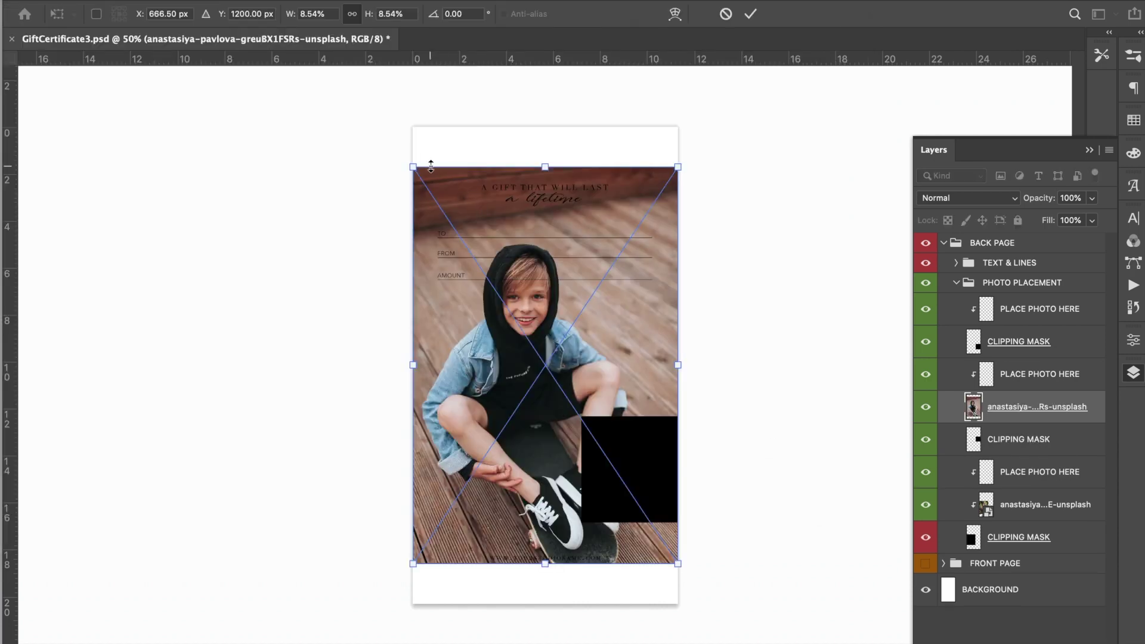
# Step: Scale the newly placed photo to about 3.3% and position it so it covers the upper small black frame
pyautogui.moveTo(436, 166); pyautogui.dragTo(515, 320)
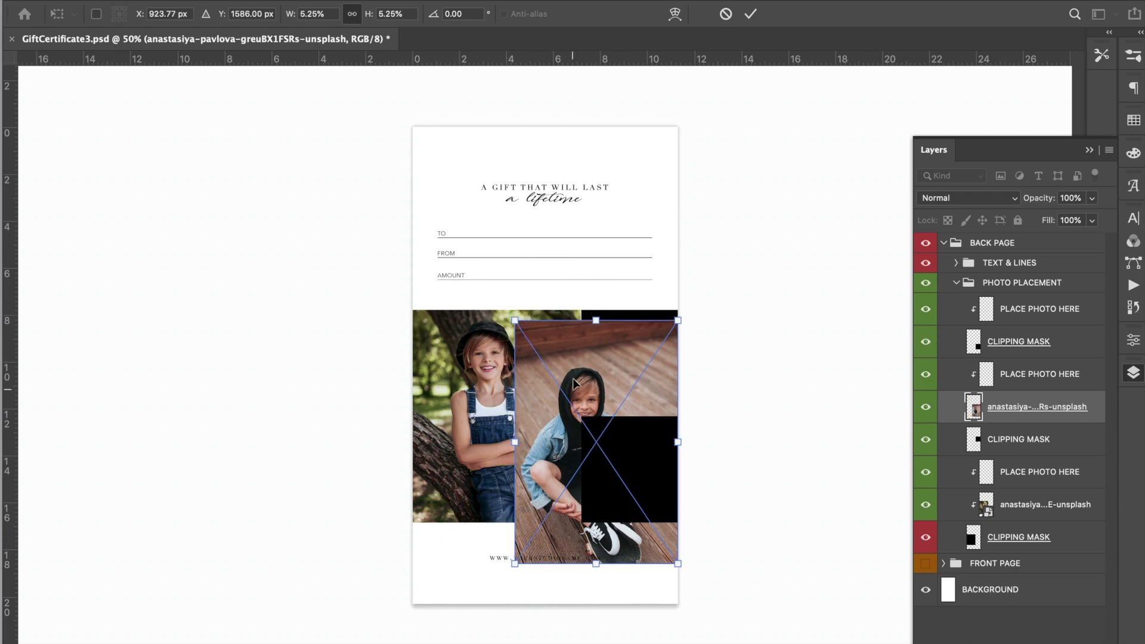
pyautogui.moveTo(575, 391); pyautogui.dragTo(575, 349)
pyautogui.moveTo(514, 281); pyautogui.dragTo(599, 316)
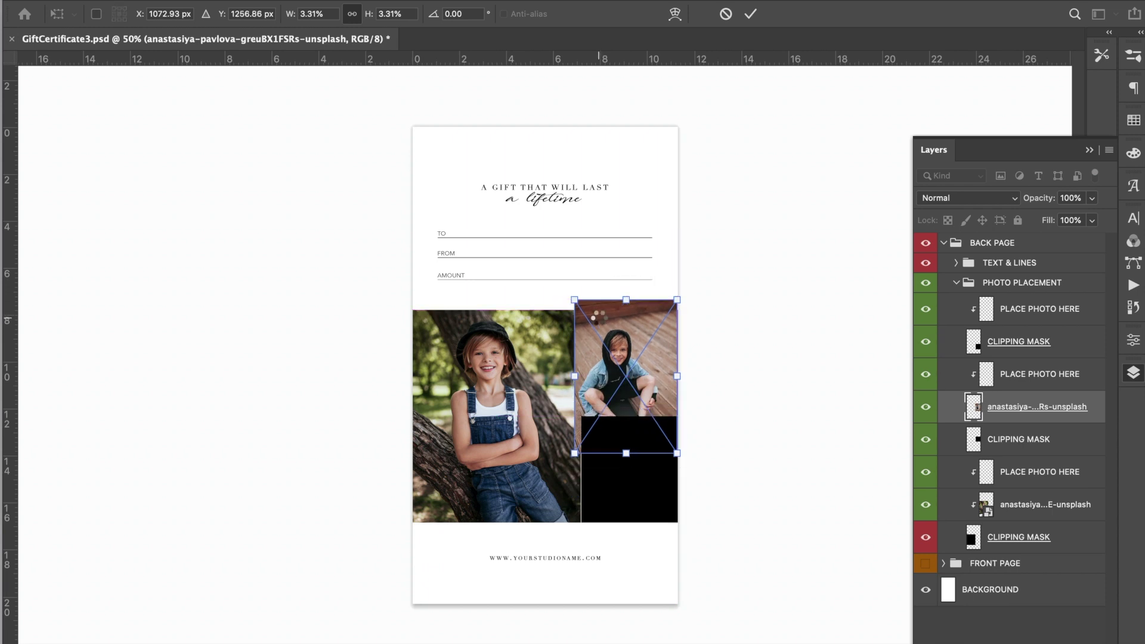
pyautogui.press('Return')
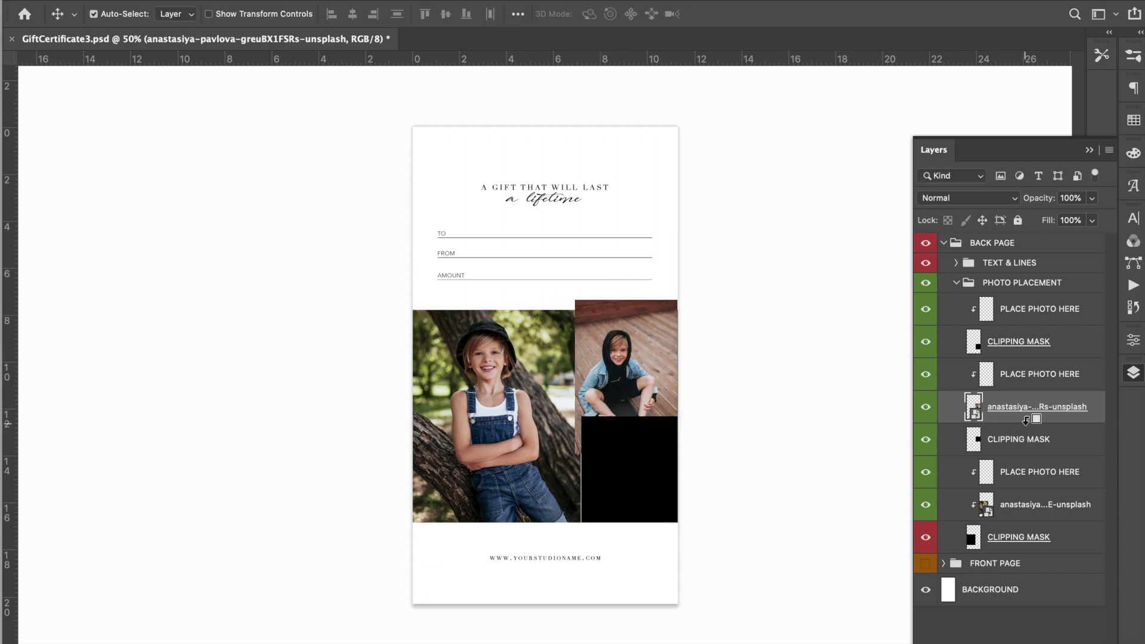
# Step: Clip the photo to the upper small frame's CLIPPING MASK layer and shift it upward so the seated boy fits the frame
pyautogui.keyDown('alt'); pyautogui.click(1025, 420); pyautogui.keyUp('alt')
pyautogui.moveTo(666, 359); pyautogui.dragTo(643, 354)
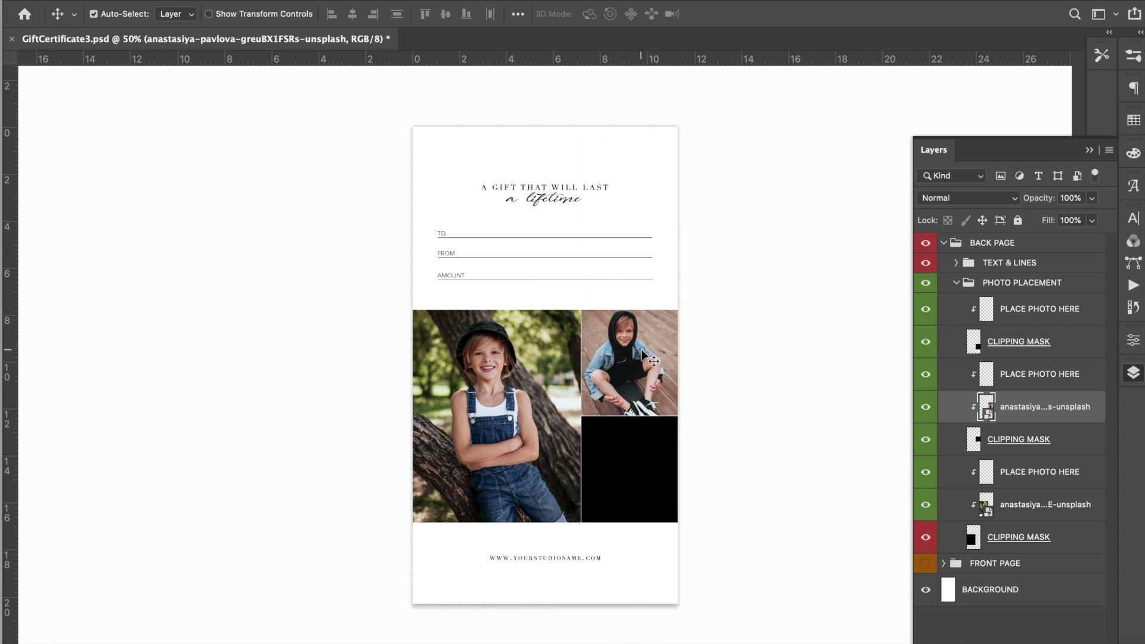
pyautogui.click(810, 519)
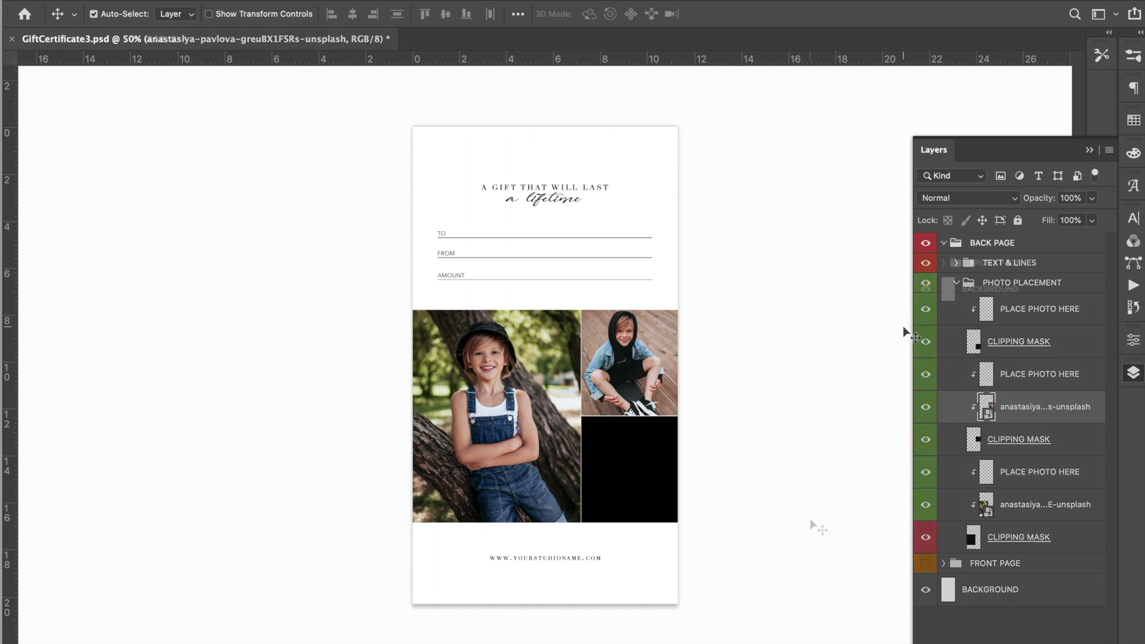